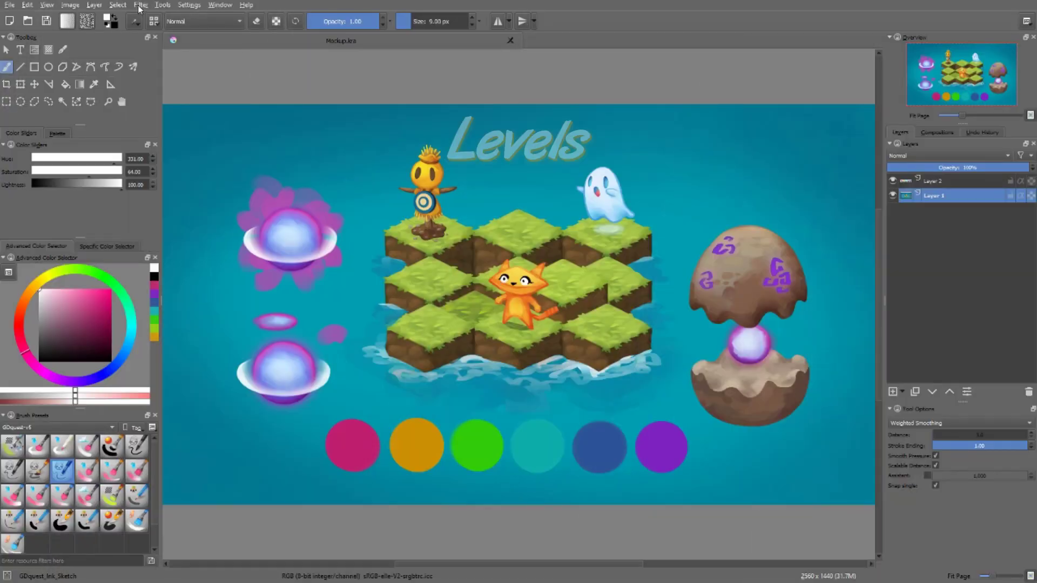
# Browse the Filter > Adjust list, then open the Levels dialog with Ctrl+L.
pyautogui.click(140, 5)
pyautogui.moveTo(161, 32)
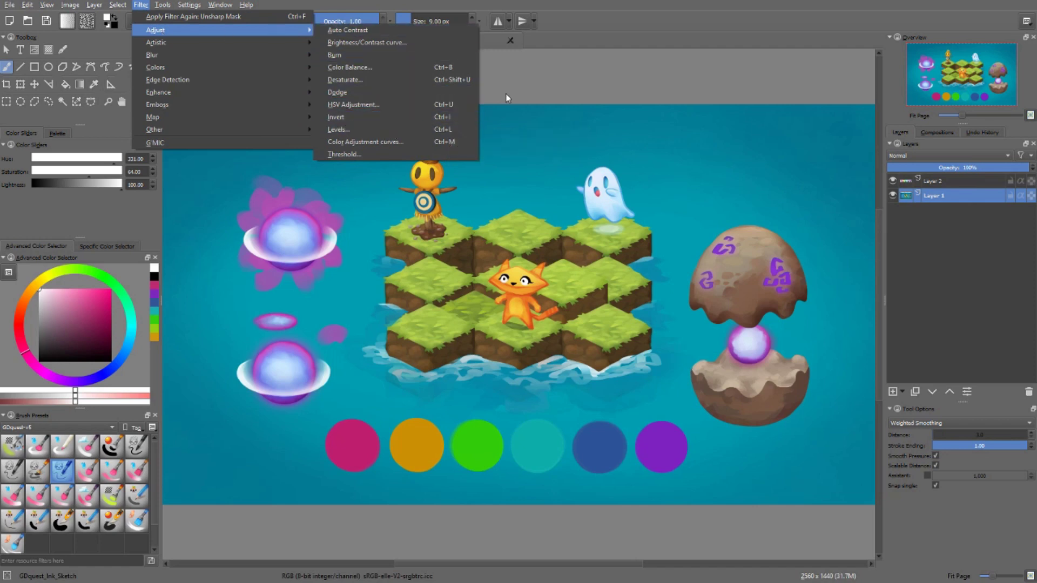
pyautogui.click(566, 83)
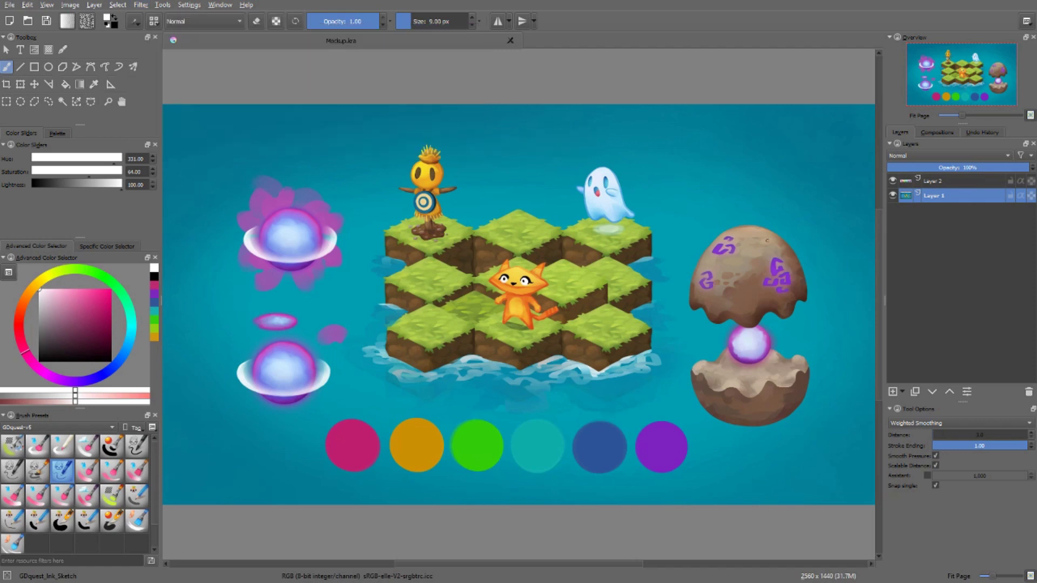
pyautogui.hotkey('ctrl', 'l')
# Move the Levels dialog right of the artwork and try the input and output black-point sliders.
pyautogui.moveTo(510, 200); pyautogui.dragTo(784, 142)
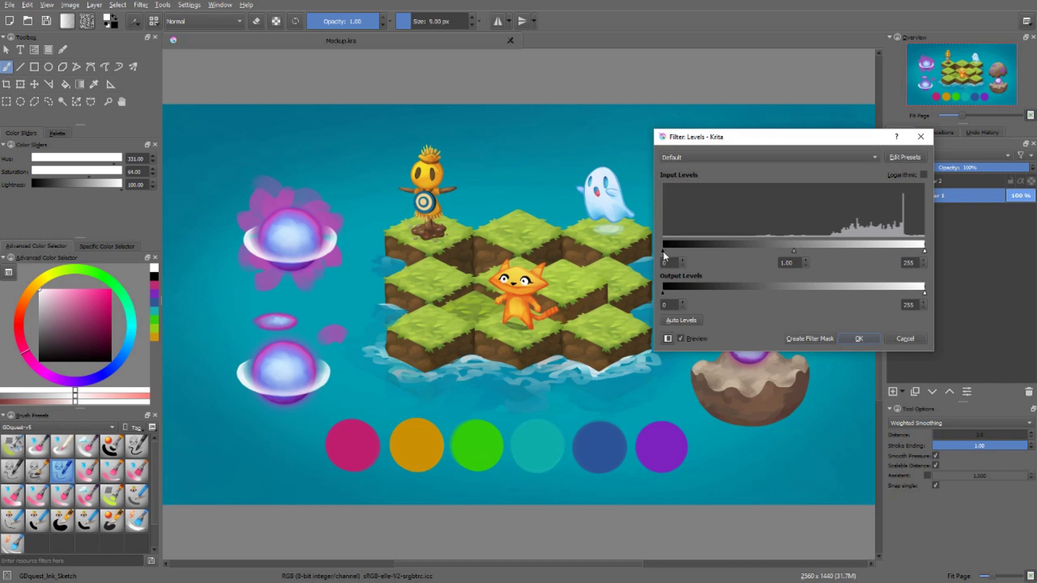
pyautogui.moveTo(662, 251)
pyautogui.mouseDown()
pyautogui.moveTo(723, 255)
pyautogui.moveTo(663, 252)
pyautogui.mouseUp()
pyautogui.moveTo(663, 292)
pyautogui.mouseDown()
pyautogui.moveTo(746, 293)
pyautogui.moveTo(661, 292)
pyautogui.mouseUp()
# Return the input black point to 0 and set the input white point to 237.
pyautogui.moveTo(664, 252); pyautogui.dragTo(705, 251)
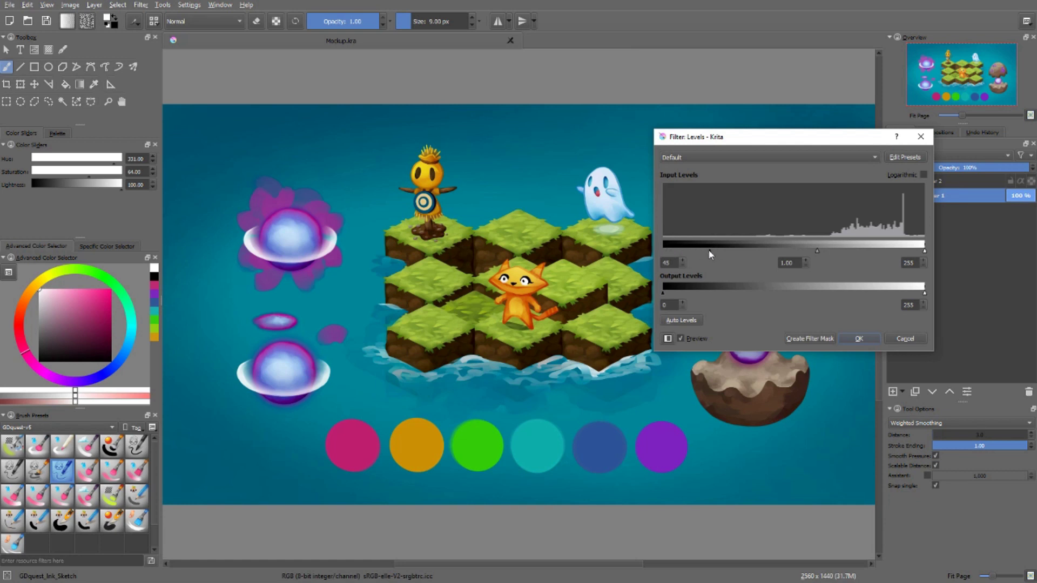
pyautogui.moveTo(709, 250); pyautogui.dragTo(663, 251)
pyautogui.moveTo(924, 251); pyautogui.dragTo(907, 253)
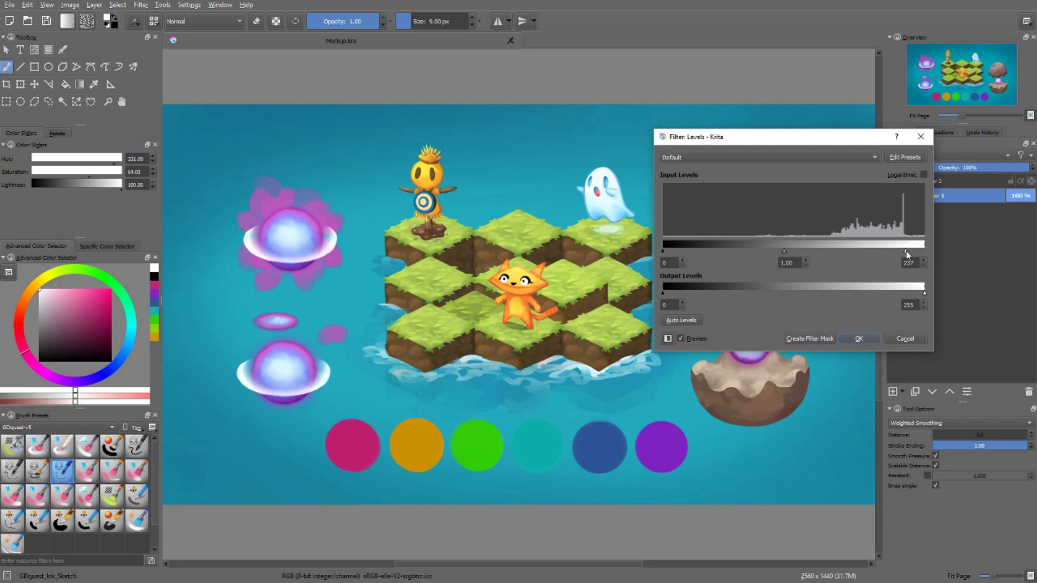
pyautogui.moveTo(907, 252); pyautogui.dragTo(862, 250)
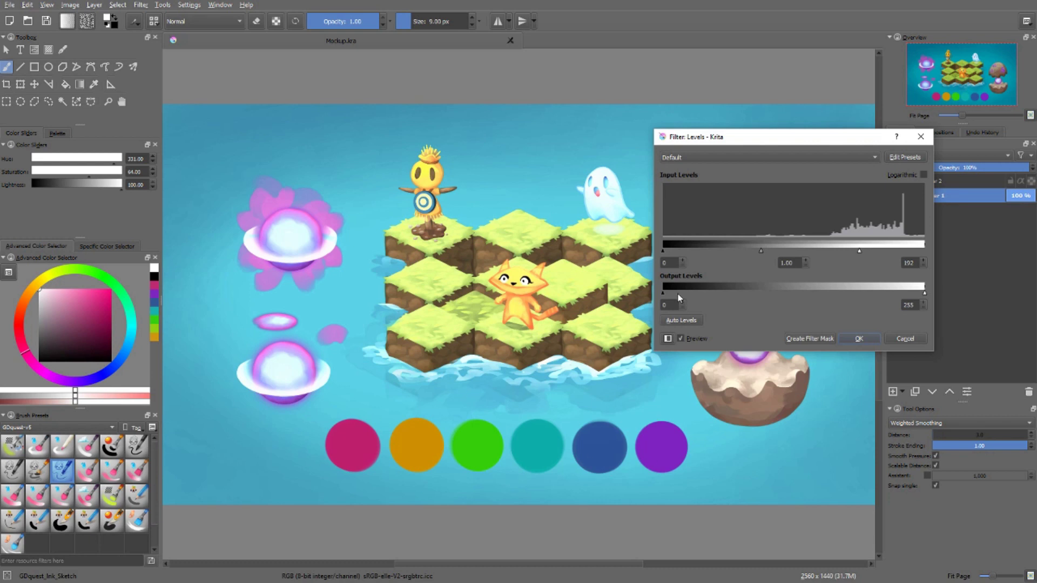
pyautogui.moveTo(861, 252); pyautogui.dragTo(906, 251)
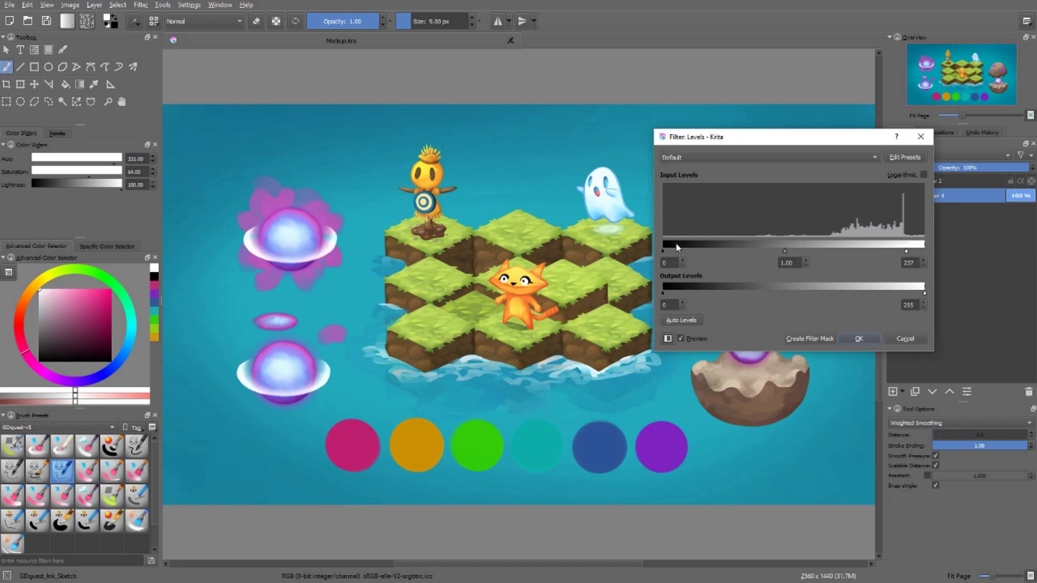
# Try white point 239 and gamma values from 0.90 to 1.16, ending at gamma 1.16.
pyautogui.moveTo(907, 253); pyautogui.dragTo(932, 253)
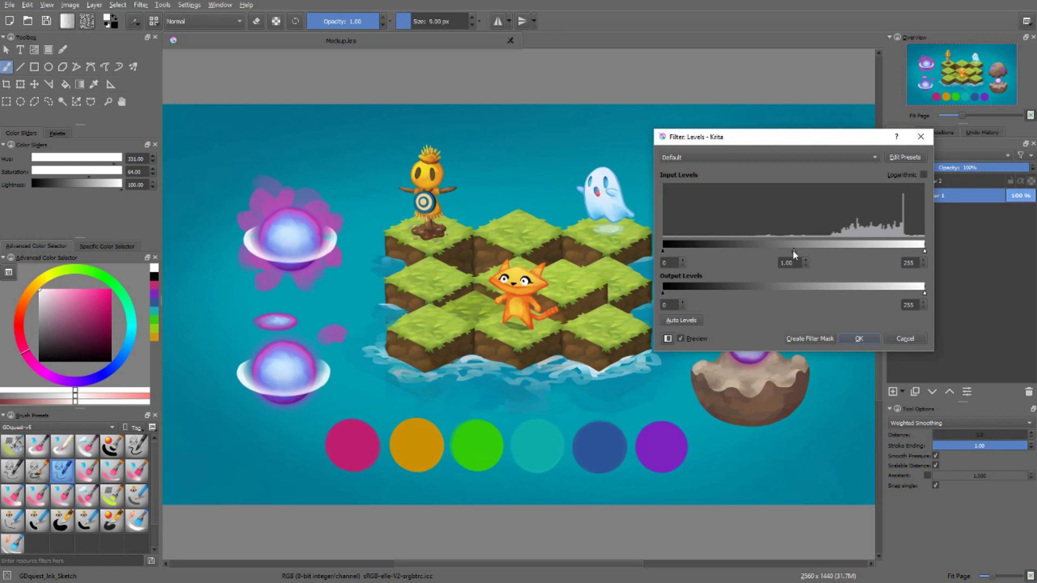
pyautogui.moveTo(792, 250)
pyautogui.mouseDown()
pyautogui.moveTo(835, 253)
pyautogui.moveTo(771, 254)
pyautogui.moveTo(809, 253)
pyautogui.mouseUp()
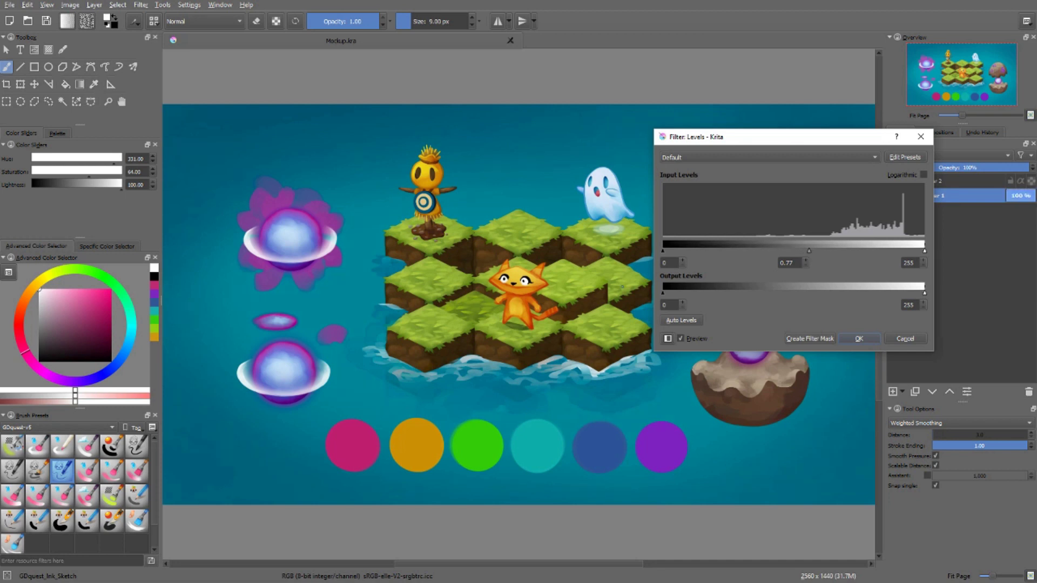
pyautogui.moveTo(810, 249); pyautogui.dragTo(789, 251)
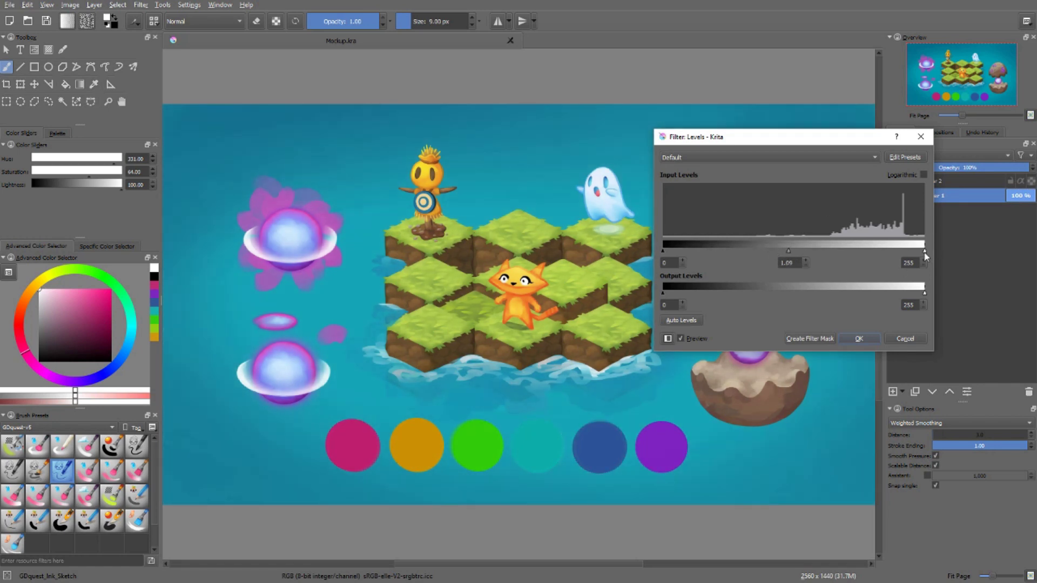
pyautogui.moveTo(925, 252); pyautogui.dragTo(908, 251)
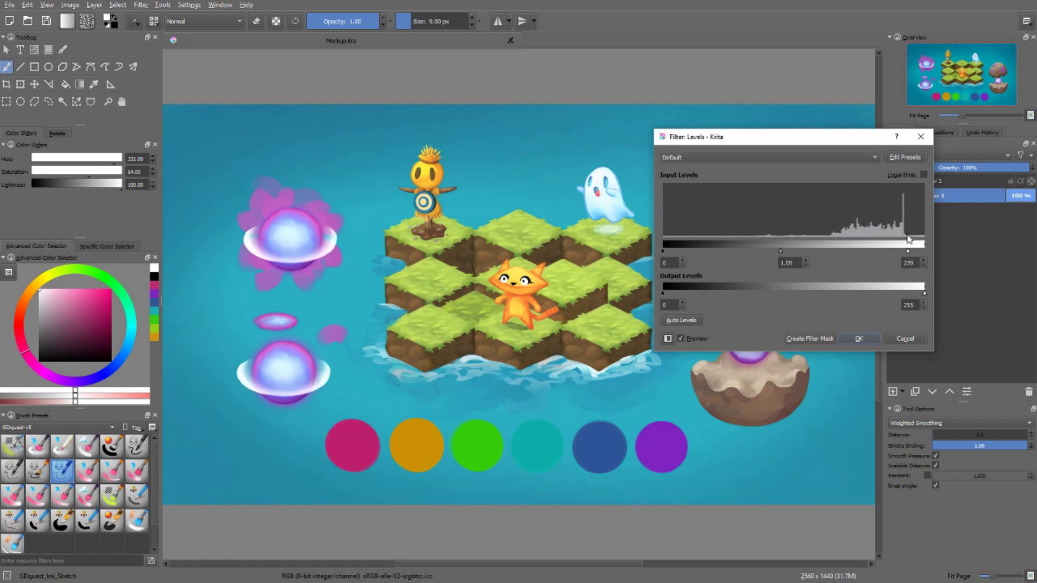
pyautogui.moveTo(783, 251); pyautogui.dragTo(791, 252)
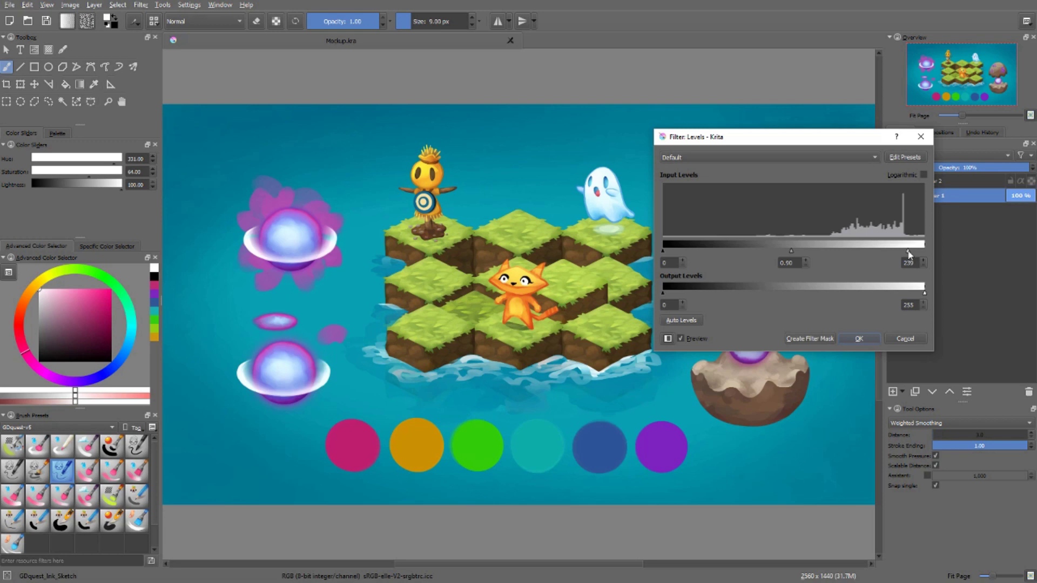
pyautogui.moveTo(908, 251); pyautogui.dragTo(907, 241)
pyautogui.moveTo(792, 251); pyautogui.dragTo(772, 255)
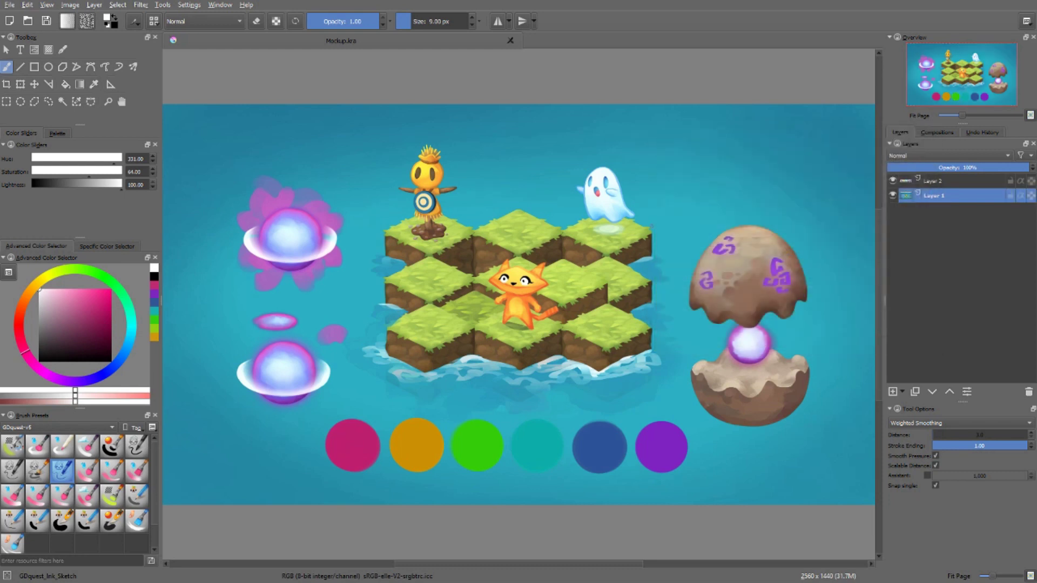
# Reopen Levels, move it aside, and set input white to 236 and gamma to 0.87.
pyautogui.hotkey('ctrl', 'l')
pyautogui.moveTo(811, 163); pyautogui.dragTo(828, 124)
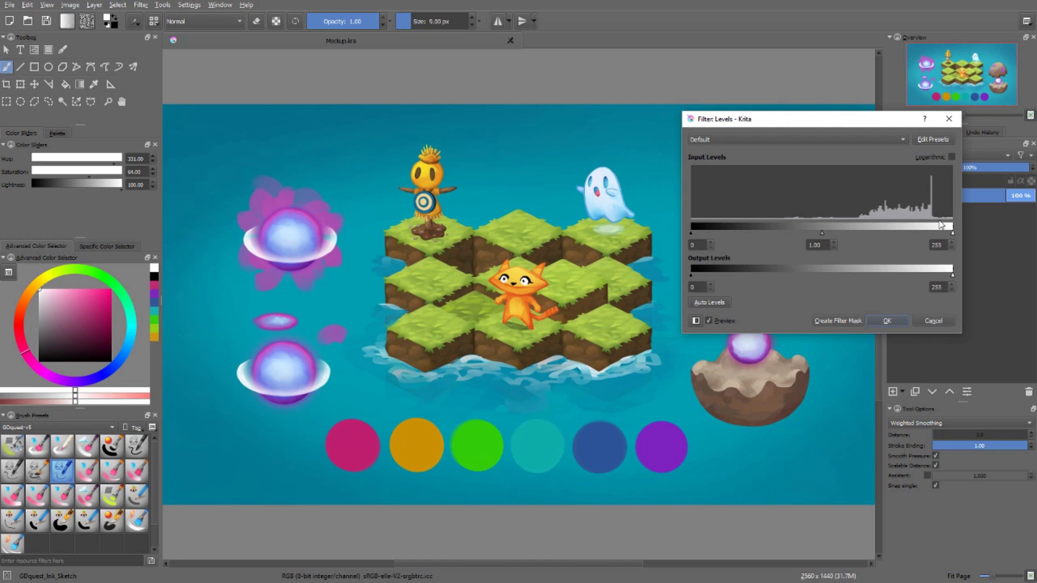
pyautogui.moveTo(951, 234); pyautogui.dragTo(935, 230)
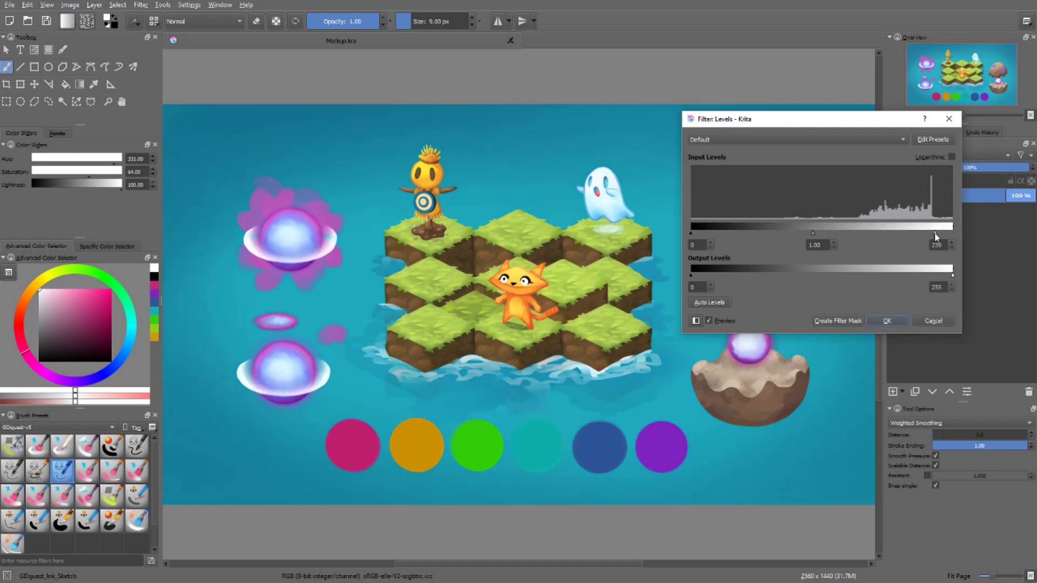
pyautogui.moveTo(811, 235); pyautogui.dragTo(822, 230)
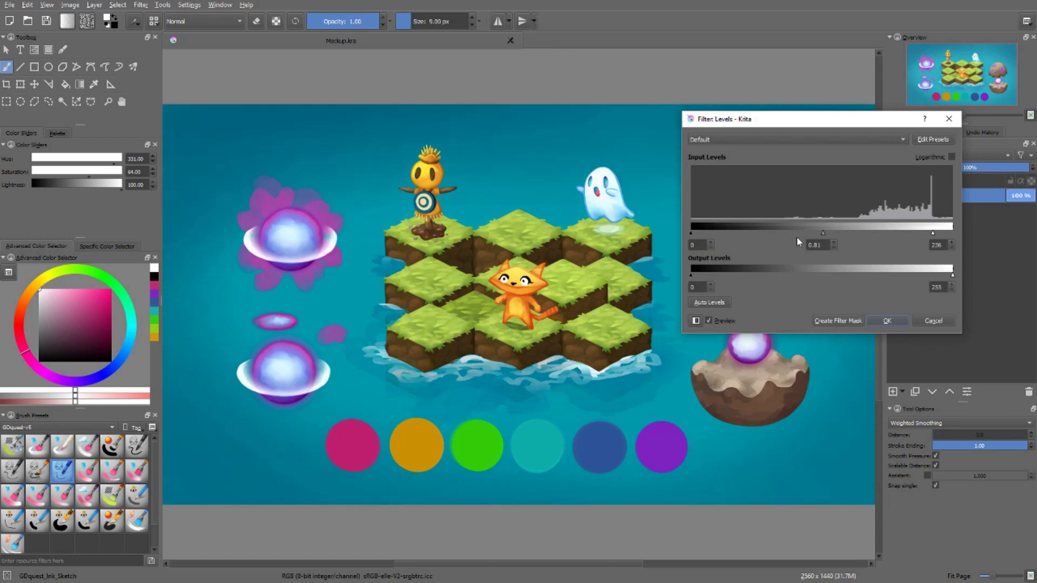
pyautogui.moveTo(822, 232); pyautogui.dragTo(819, 233)
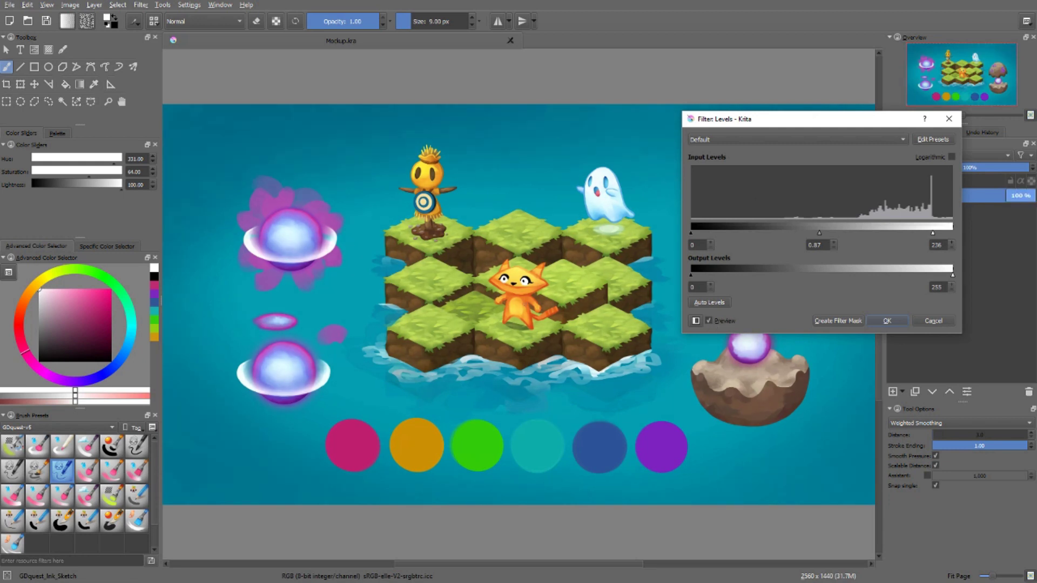
# Toggle the Levels preview off and on twice to compare with the original.
pyautogui.click(711, 321)
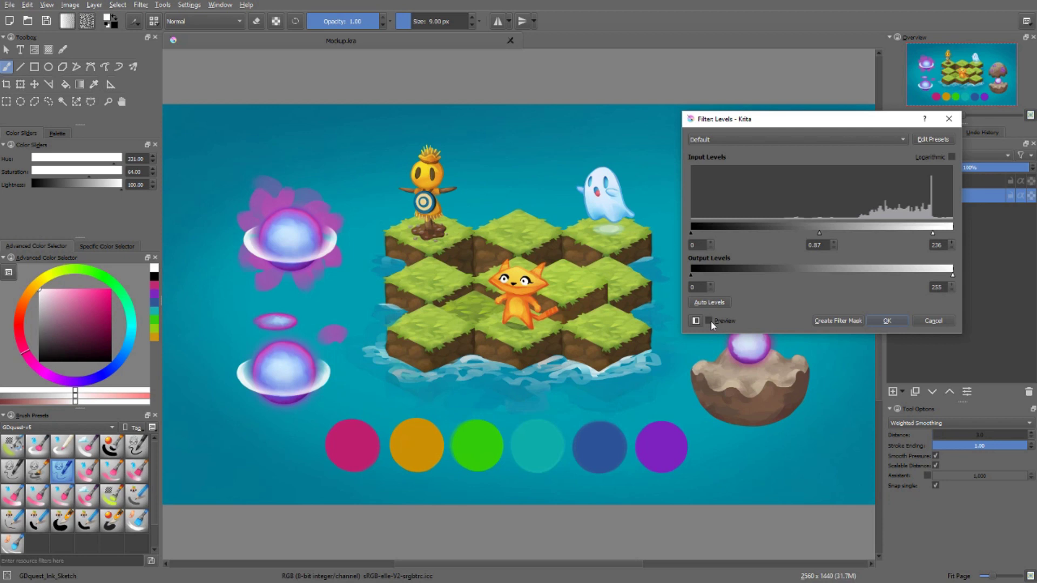
pyautogui.click(710, 320)
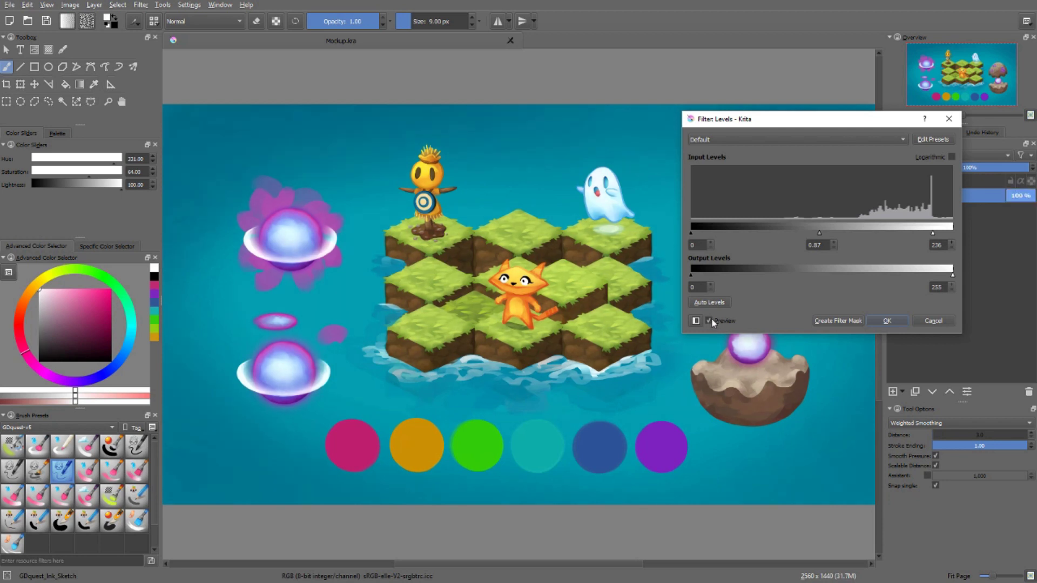
pyautogui.click(709, 320)
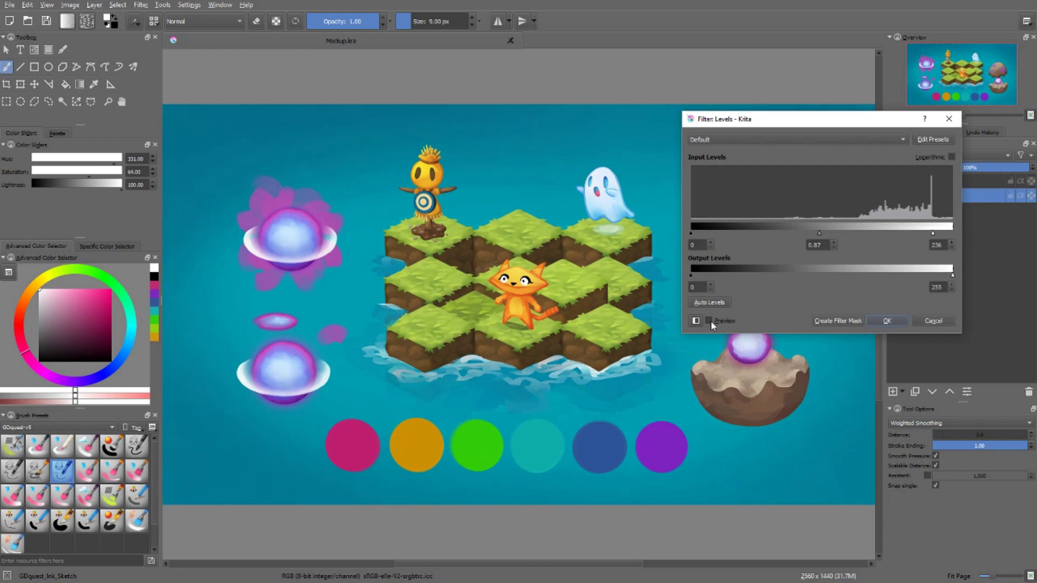
pyautogui.click(710, 321)
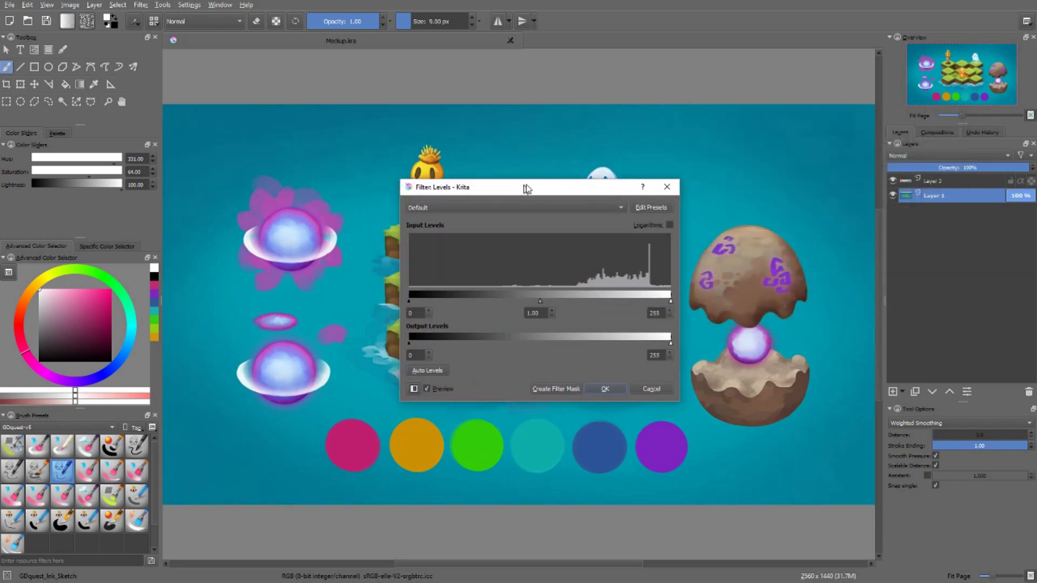
# Move the dialog aside, test the output black point, then lower output white to 137.
pyautogui.moveTo(526, 189); pyautogui.dragTo(780, 100)
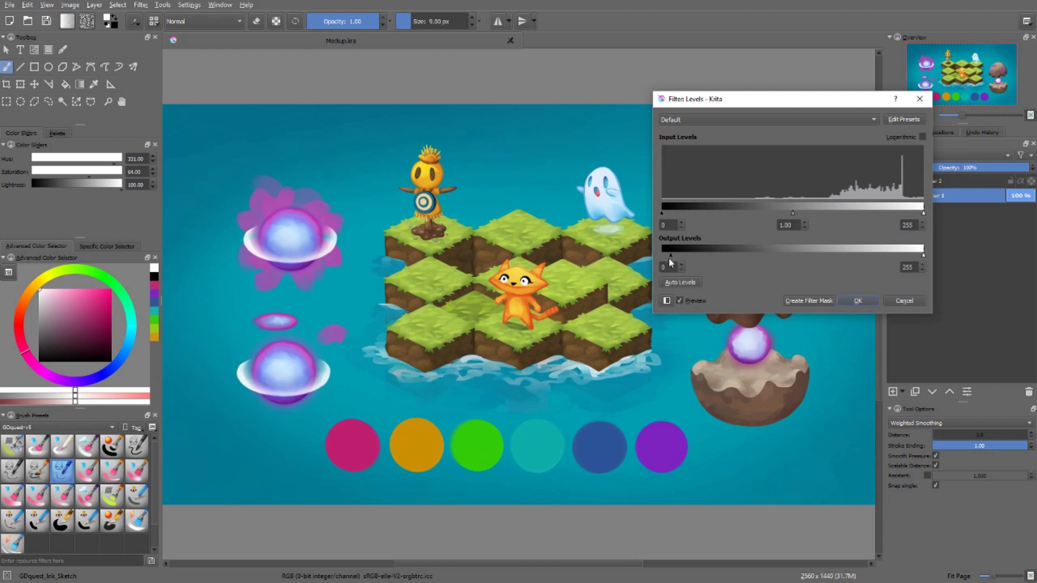
pyautogui.moveTo(669, 260); pyautogui.dragTo(719, 260)
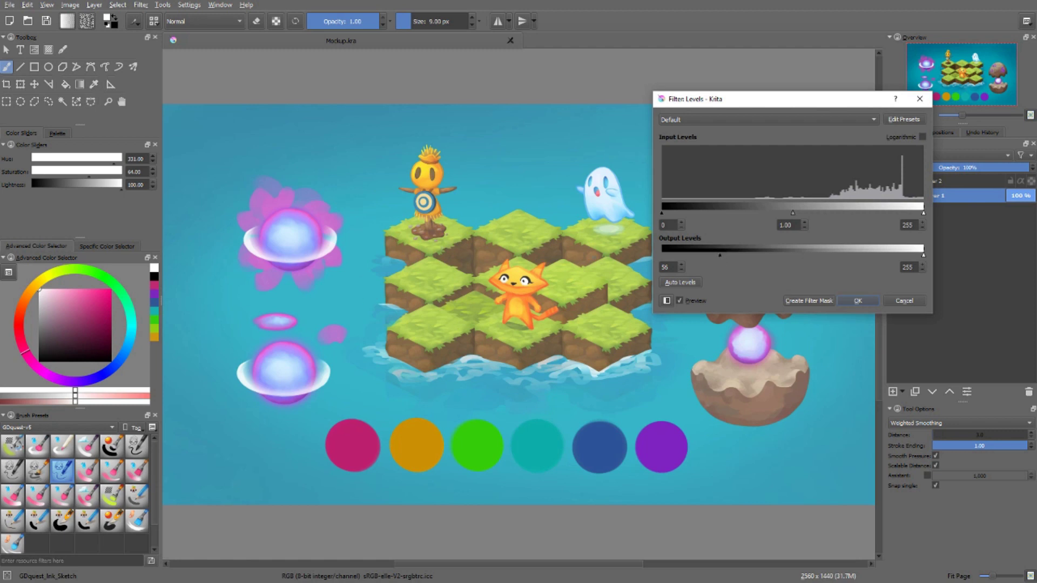
pyautogui.moveTo(721, 254); pyautogui.dragTo(660, 252)
pyautogui.click(861, 255)
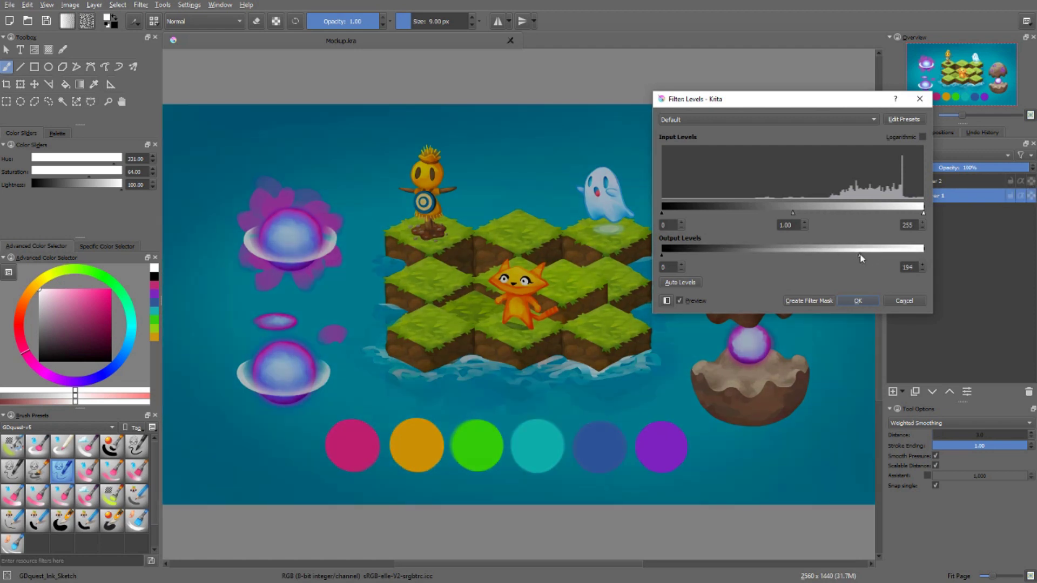
pyautogui.moveTo(860, 254); pyautogui.dragTo(801, 254)
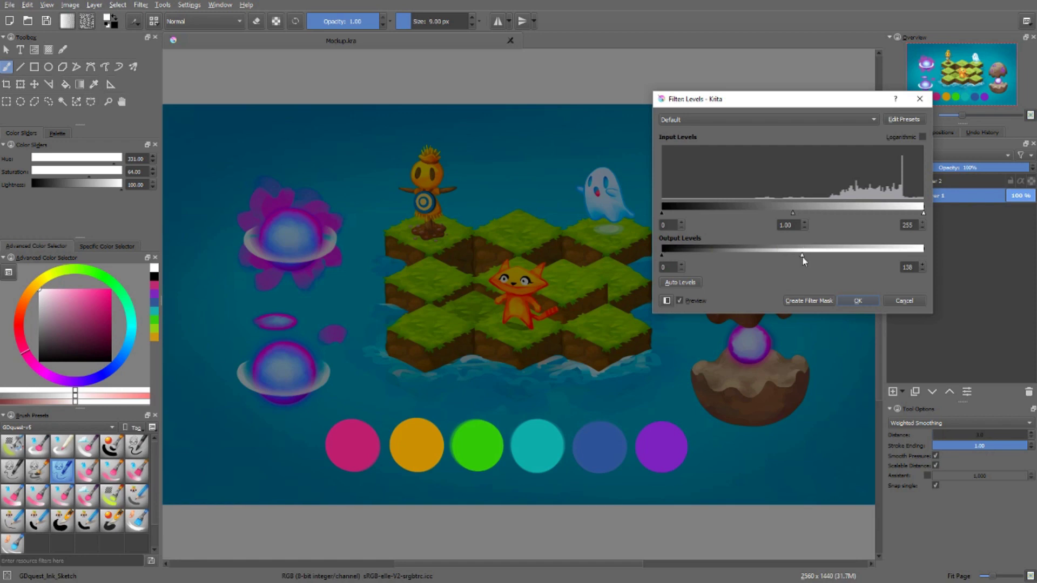
pyautogui.moveTo(803, 257); pyautogui.dragTo(802, 257)
# Restore output white to 255, then try output levels of 86 to 164.
pyautogui.moveTo(803, 253); pyautogui.dragTo(950, 262)
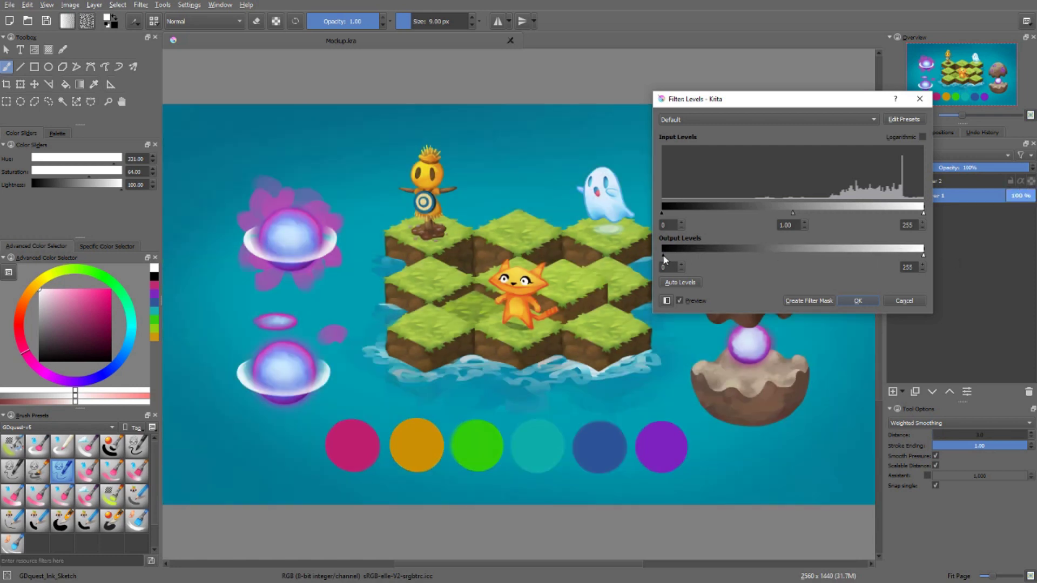
pyautogui.moveTo(663, 256); pyautogui.dragTo(749, 254)
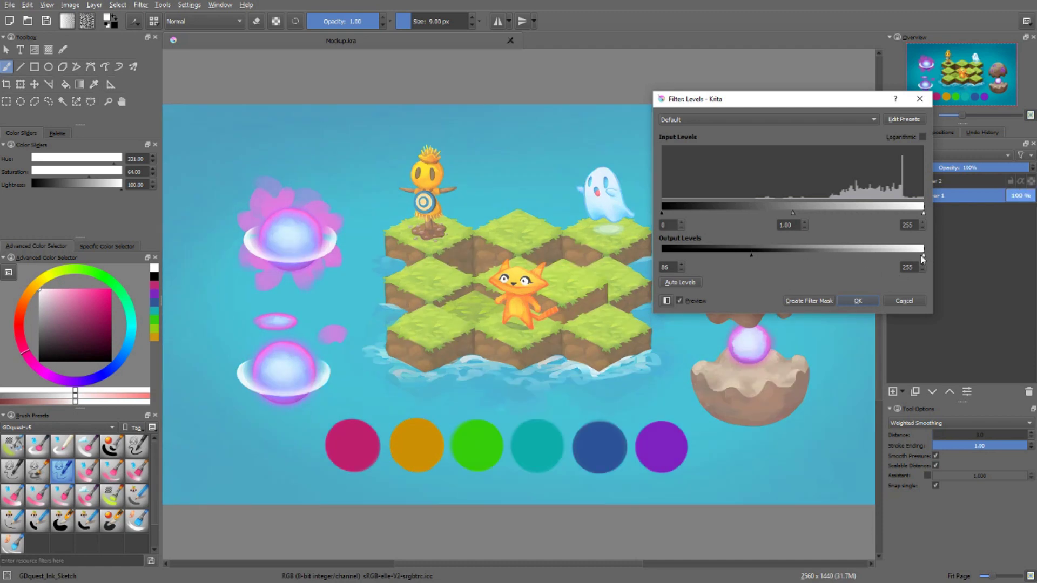
pyautogui.moveTo(922, 258); pyautogui.dragTo(834, 256)
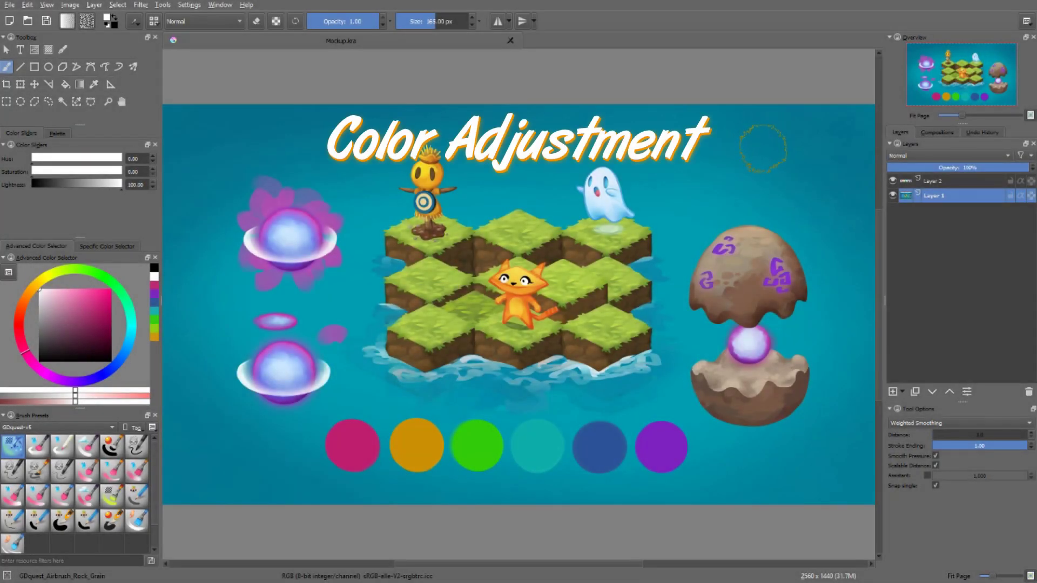
# Open Color Adjustment curves, test a darker RGBA curve and a red tint, then delete the point.
pyautogui.hotkey('ctrl', 'm')
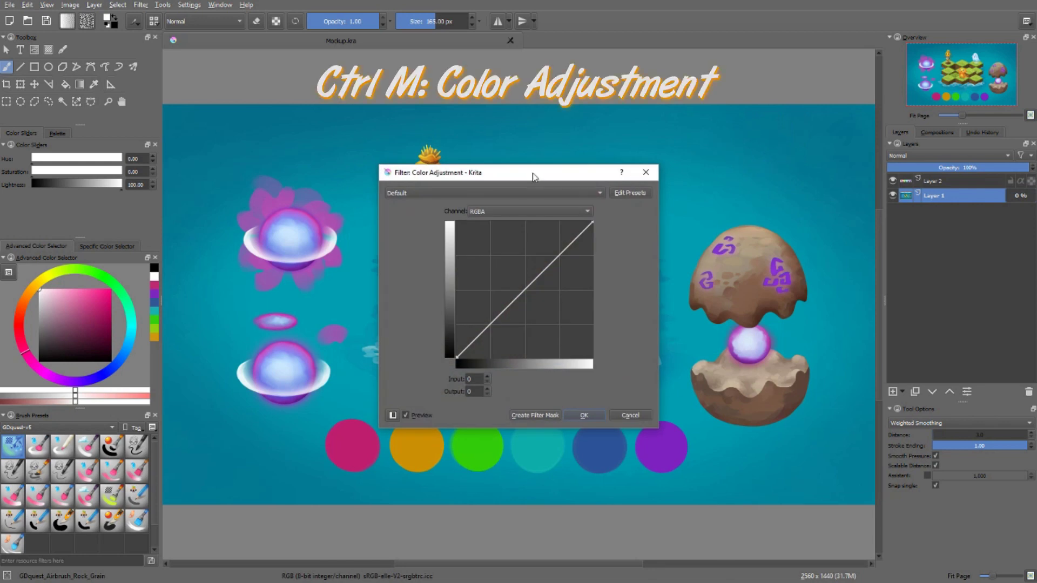
pyautogui.moveTo(532, 177); pyautogui.dragTo(814, 110)
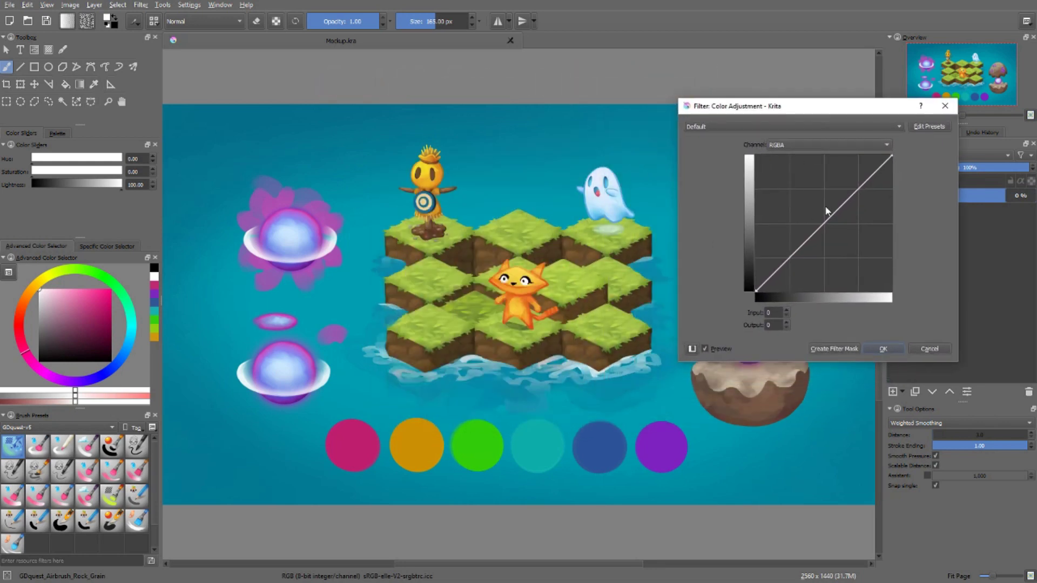
pyautogui.moveTo(829, 217); pyautogui.dragTo(820, 350)
pyautogui.click(802, 144)
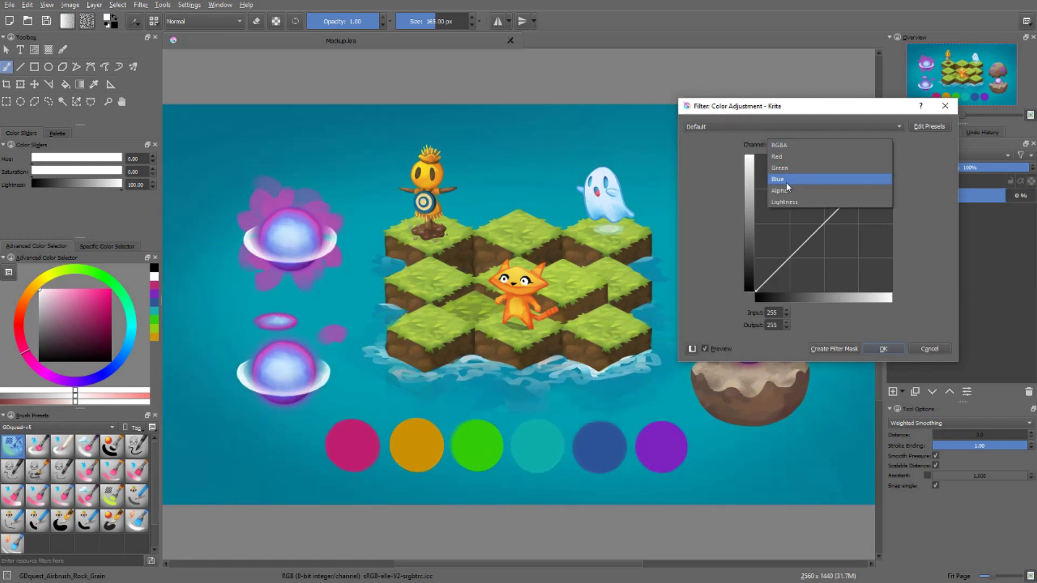
pyautogui.click(787, 156)
pyautogui.moveTo(818, 227); pyautogui.dragTo(814, 201)
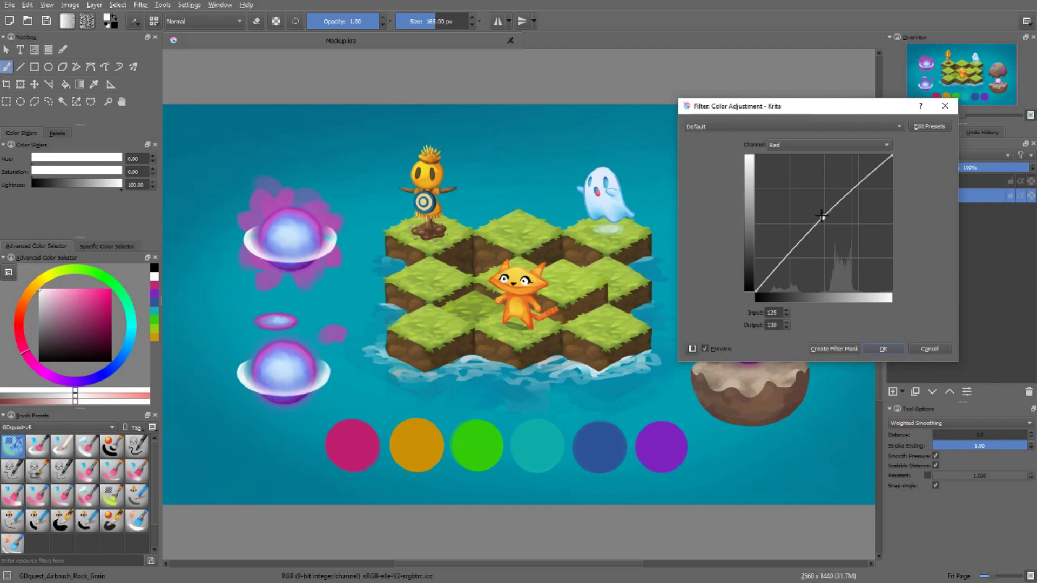
pyautogui.press('Delete')
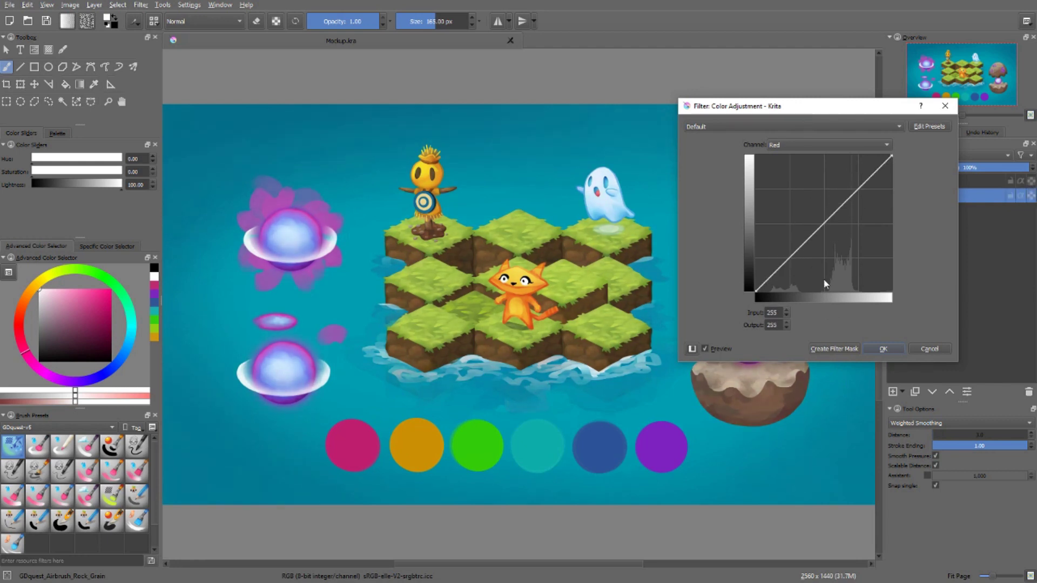
# Try a brightening Lightness curve, remove its point, and return the channel to RGBA.
pyautogui.click(820, 144)
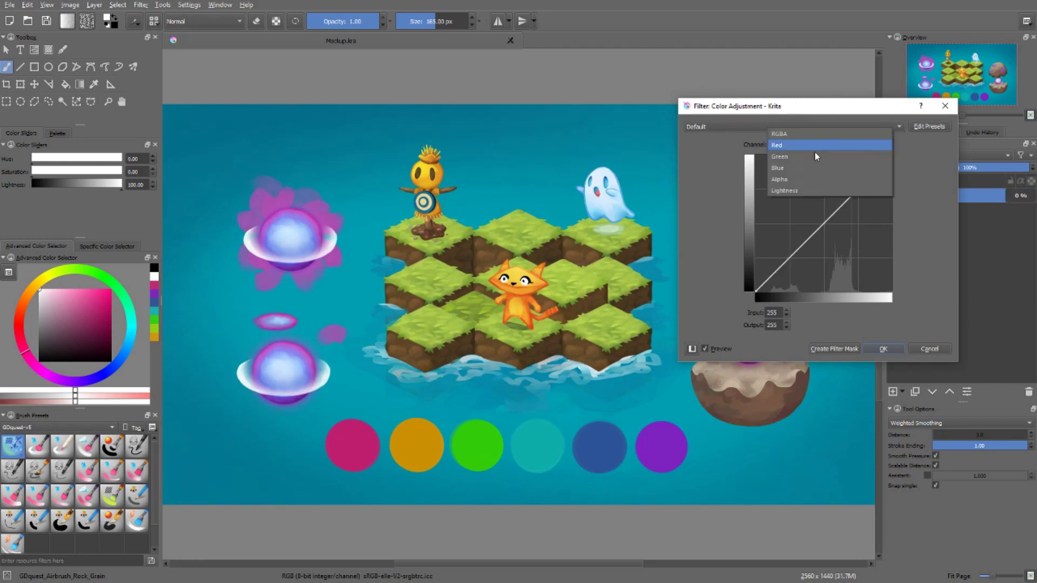
pyautogui.click(785, 191)
pyautogui.moveTo(814, 227); pyautogui.dragTo(823, 246)
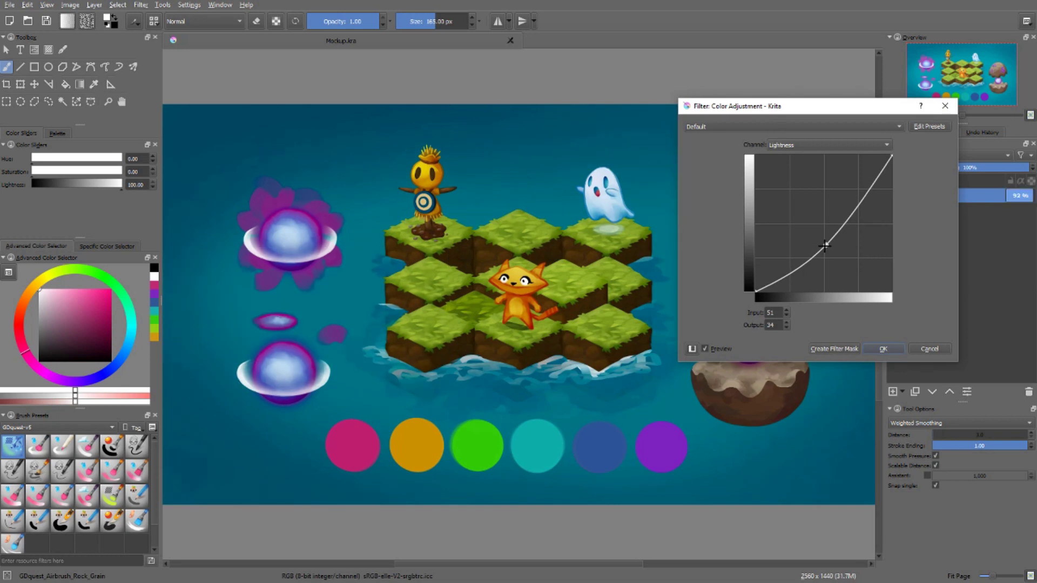
pyautogui.moveTo(826, 244); pyautogui.dragTo(848, 367)
pyautogui.click(811, 144)
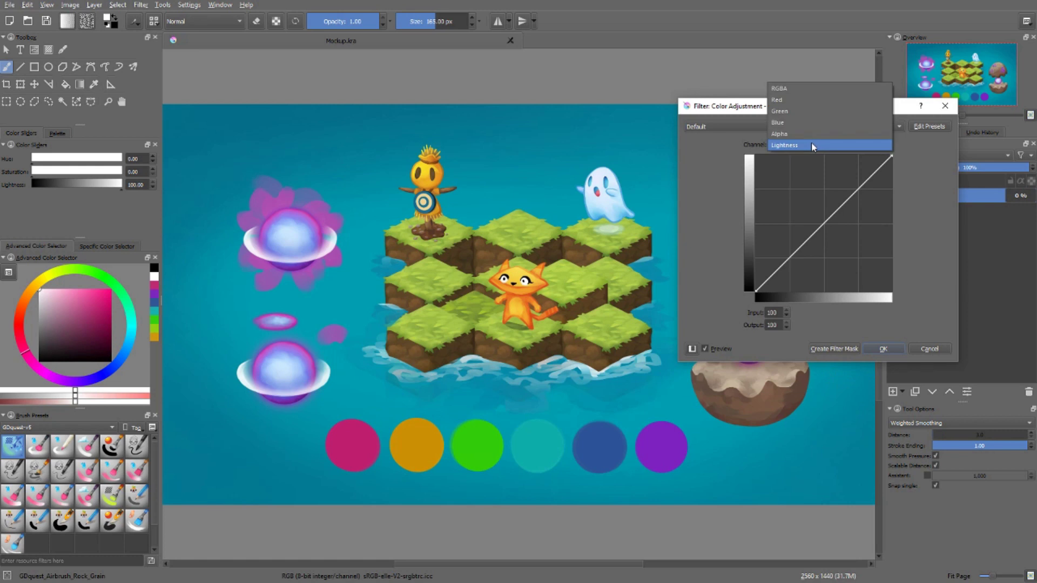
pyautogui.click(805, 89)
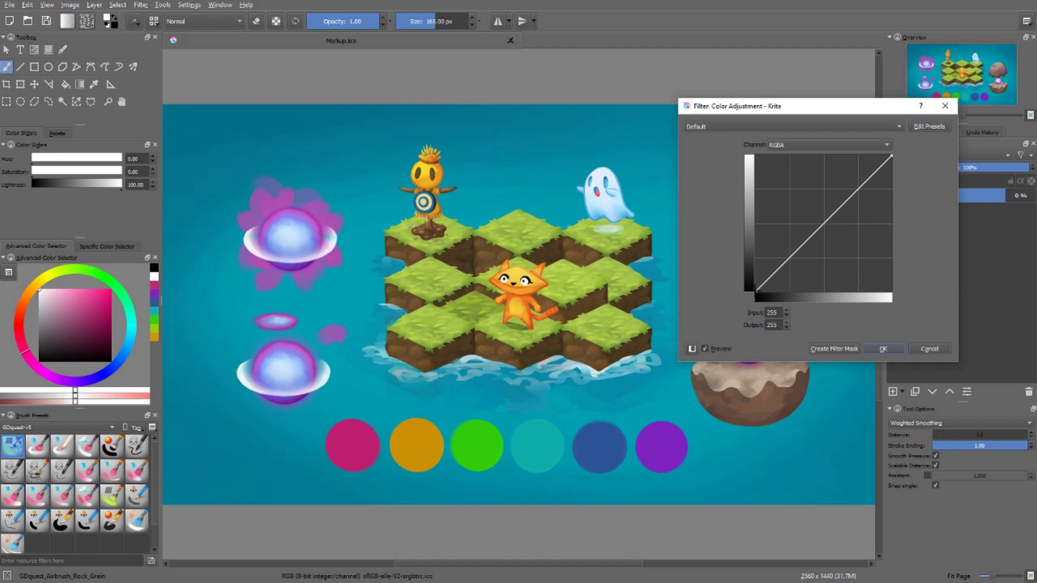
pyautogui.moveTo(755, 291); pyautogui.dragTo(756, 208)
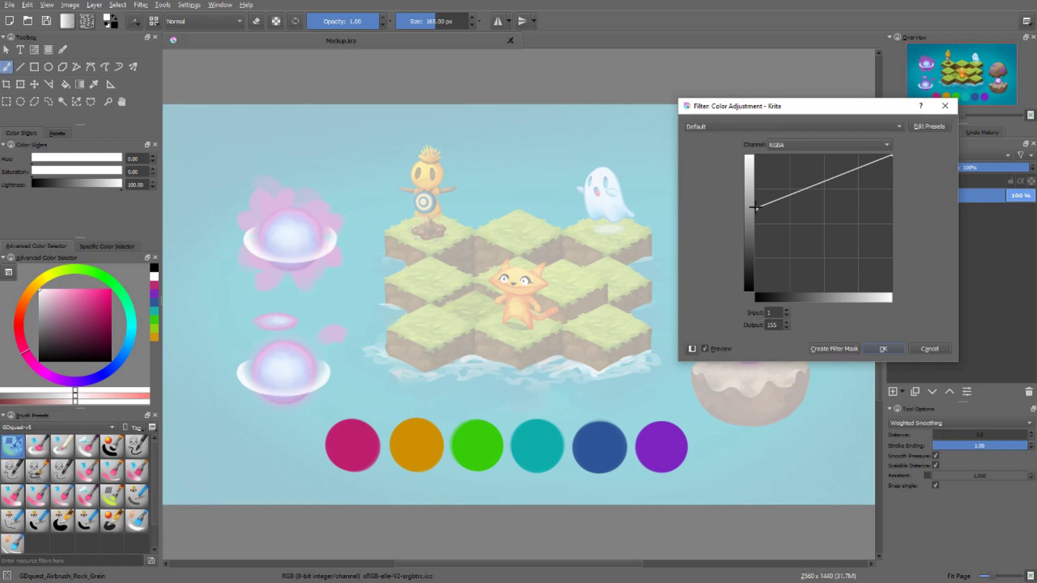
pyautogui.moveTo(755, 207); pyautogui.dragTo(756, 216)
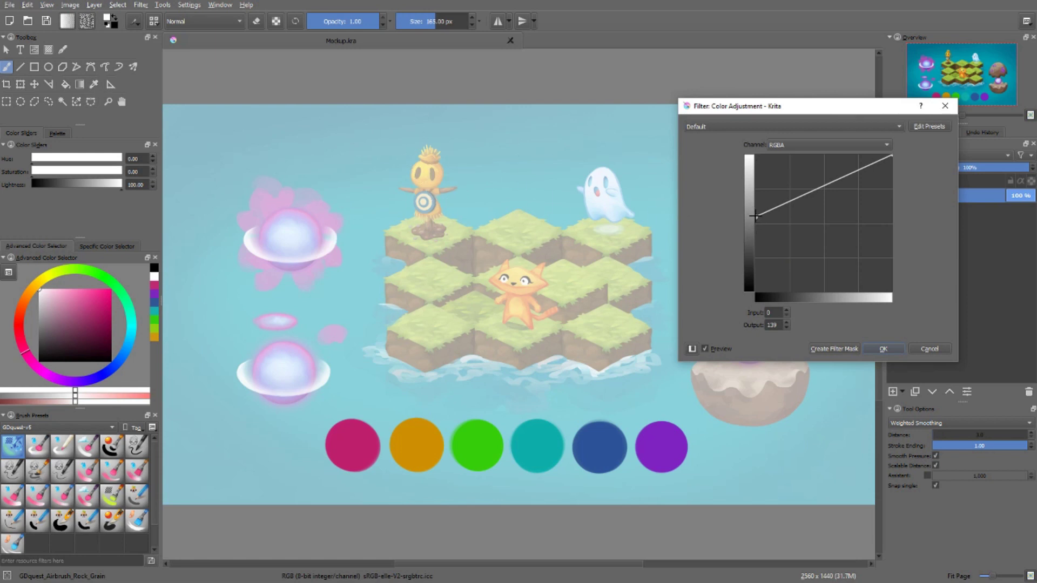
pyautogui.moveTo(754, 216); pyautogui.dragTo(737, 307)
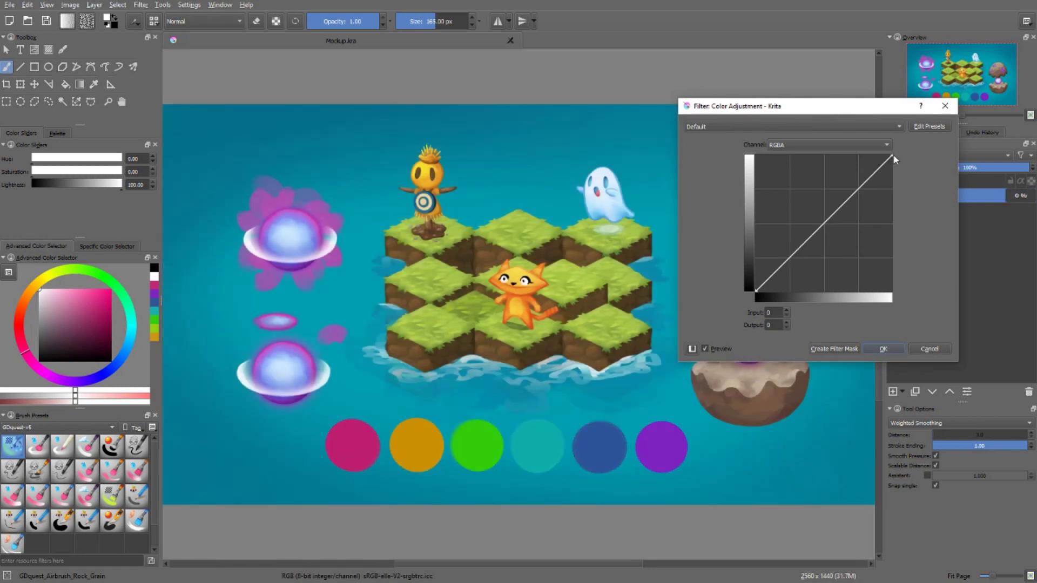
pyautogui.moveTo(891, 155); pyautogui.dragTo(906, 225)
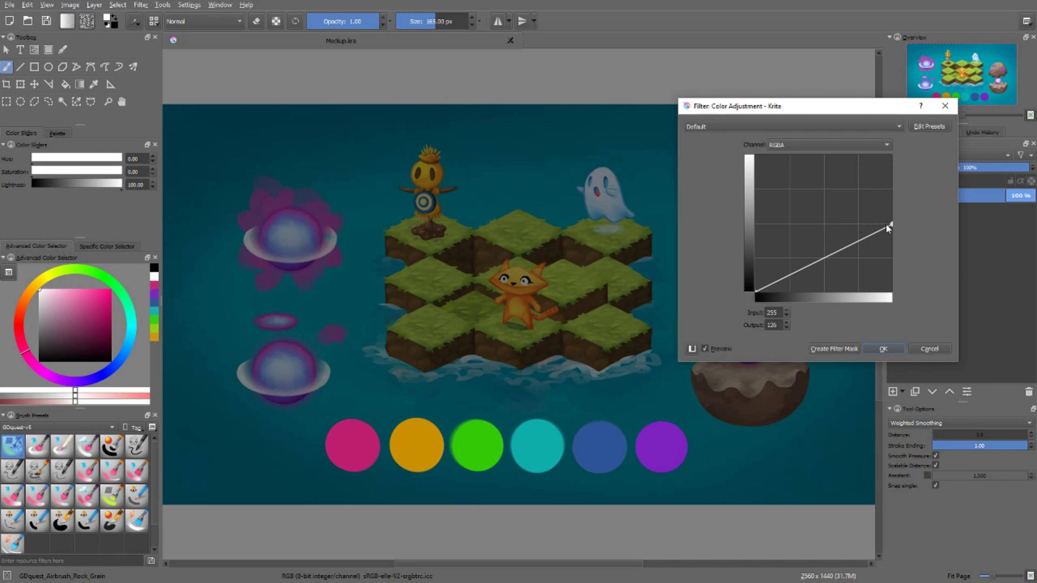
pyautogui.moveTo(892, 227); pyautogui.dragTo(891, 156)
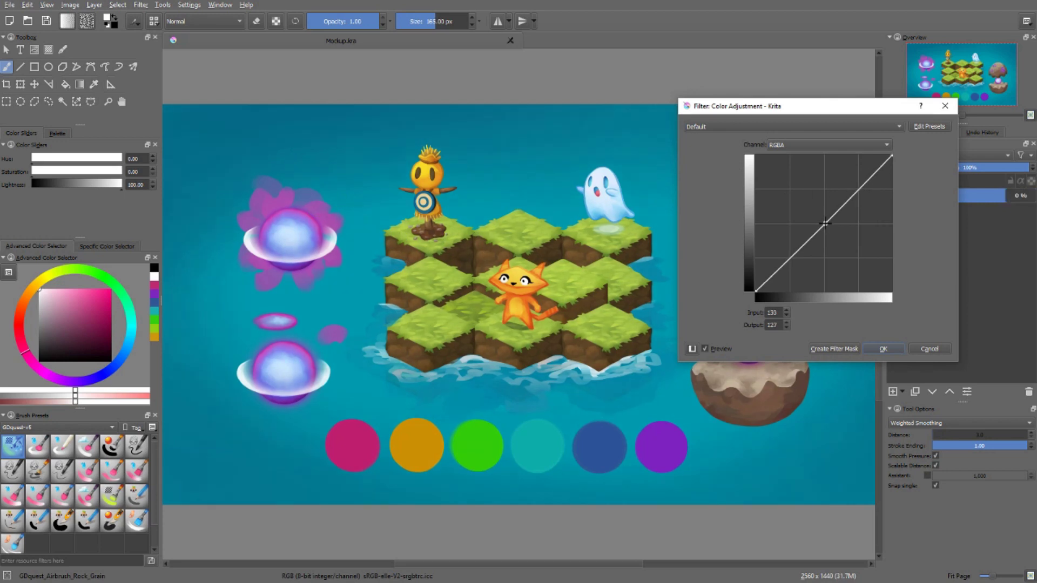
# Form an S-curve from two RGBA points, then lower the upper point to 188 in, 170 out.
pyautogui.moveTo(815, 237); pyautogui.dragTo(848, 174)
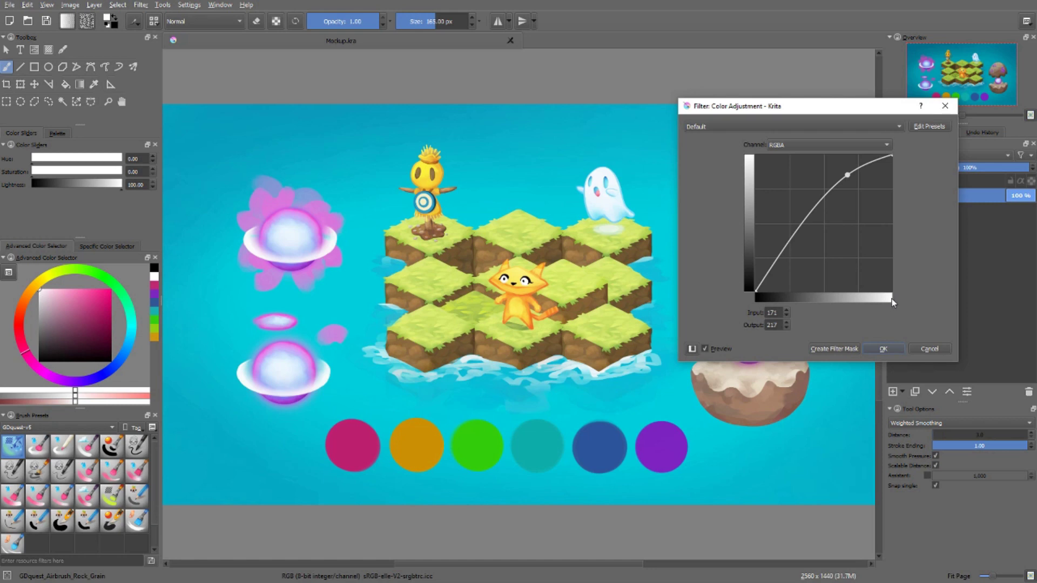
pyautogui.moveTo(789, 244); pyautogui.dragTo(790, 257)
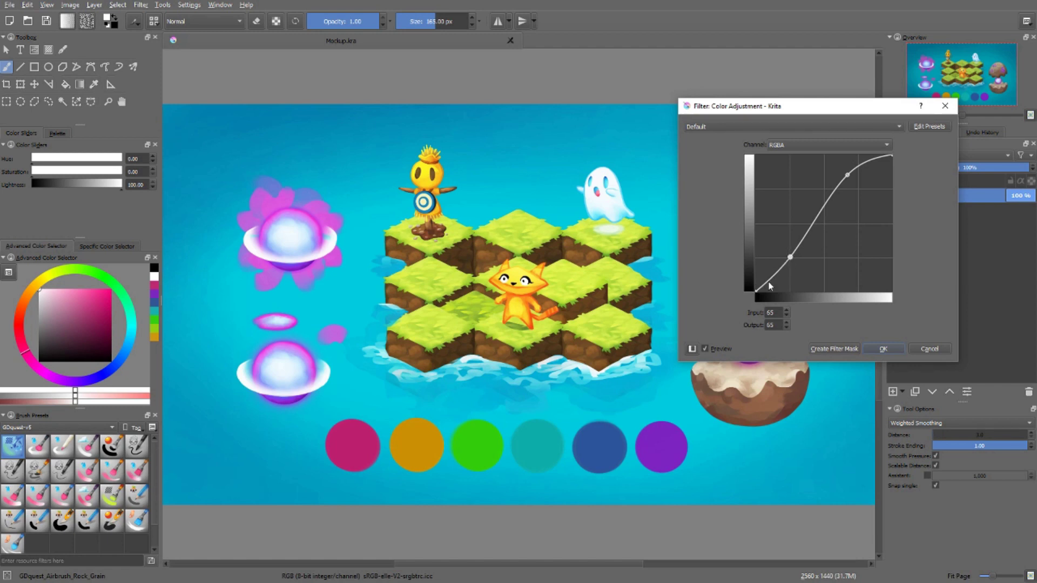
pyautogui.click(846, 182)
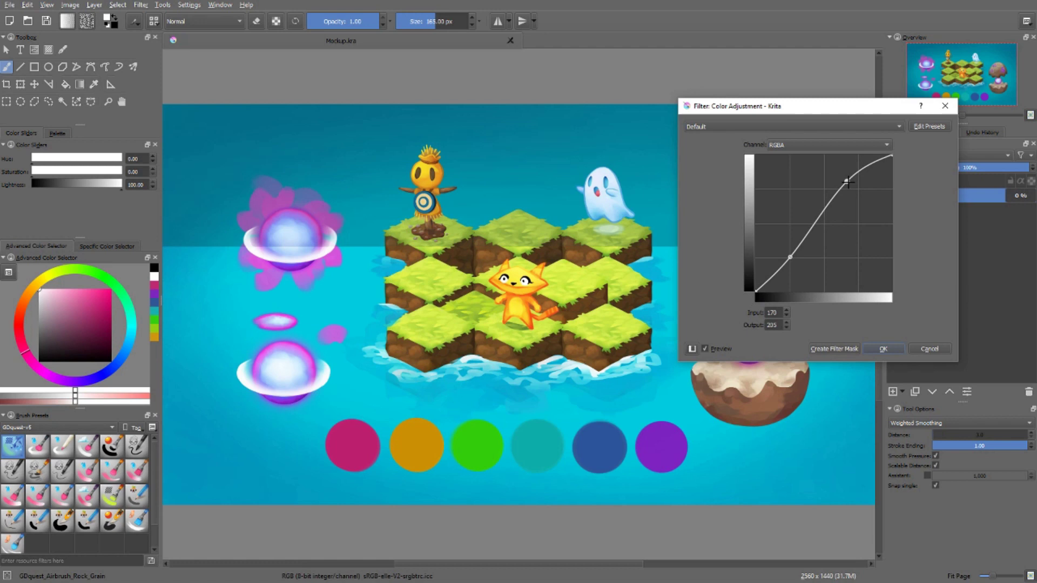
pyautogui.moveTo(845, 182); pyautogui.dragTo(848, 183)
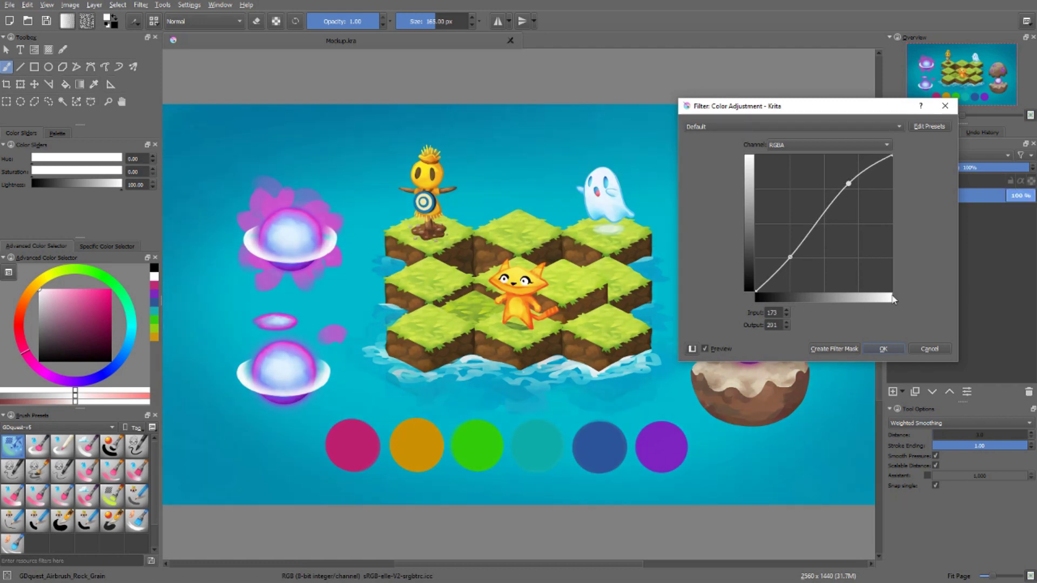
pyautogui.moveTo(850, 186); pyautogui.dragTo(845, 183)
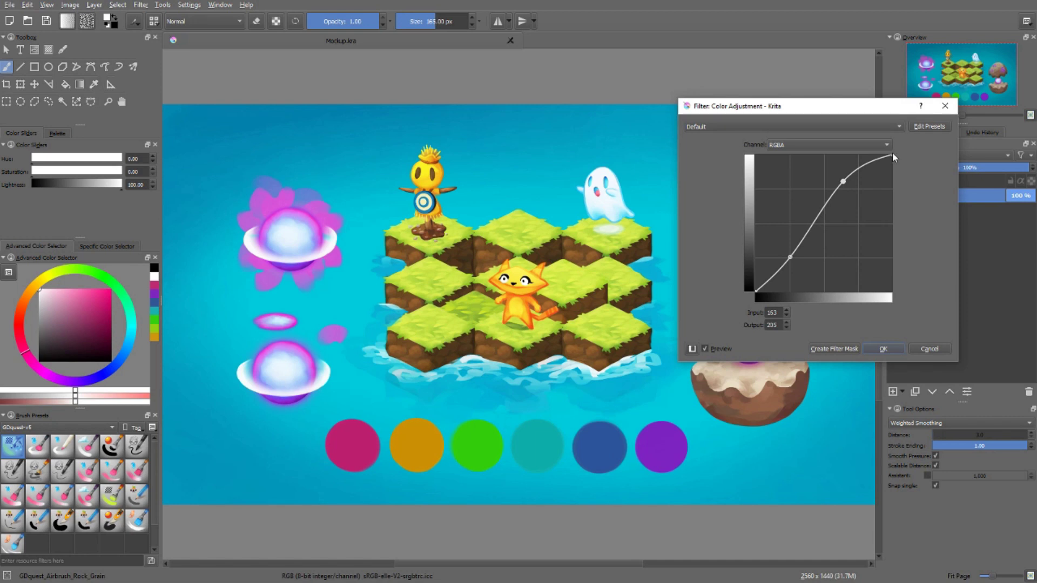
pyautogui.moveTo(843, 181); pyautogui.dragTo(856, 199)
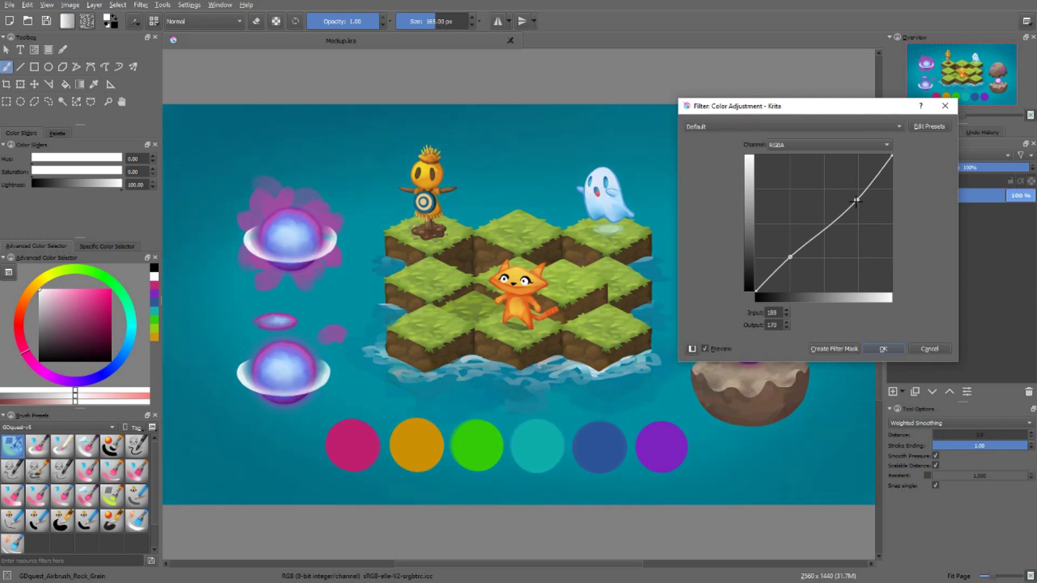
# Add a middle point, nudge the upper and middle points, then delete the extra point.
pyautogui.click(823, 224)
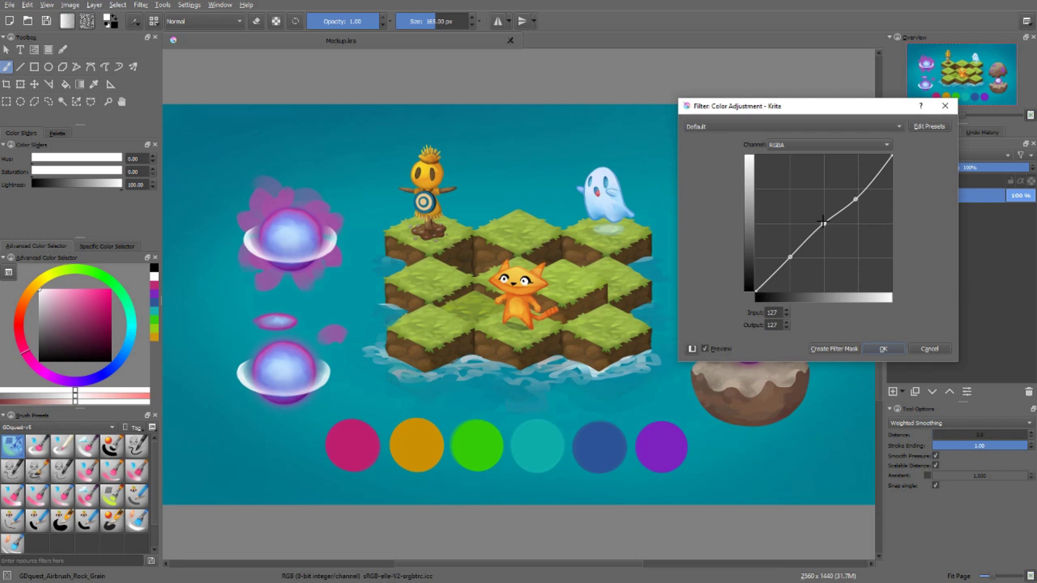
pyautogui.moveTo(855, 199)
pyautogui.mouseDown()
pyautogui.moveTo(858, 182)
pyautogui.moveTo(864, 200)
pyautogui.moveTo(858, 188)
pyautogui.mouseUp()
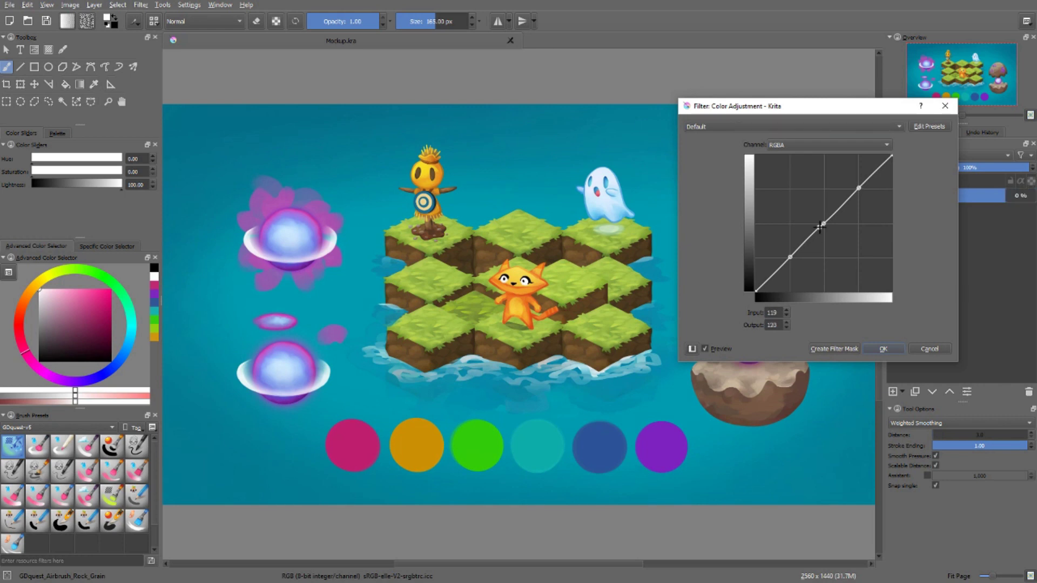
pyautogui.moveTo(823, 223); pyautogui.dragTo(819, 228)
pyautogui.moveTo(858, 187); pyautogui.dragTo(857, 187)
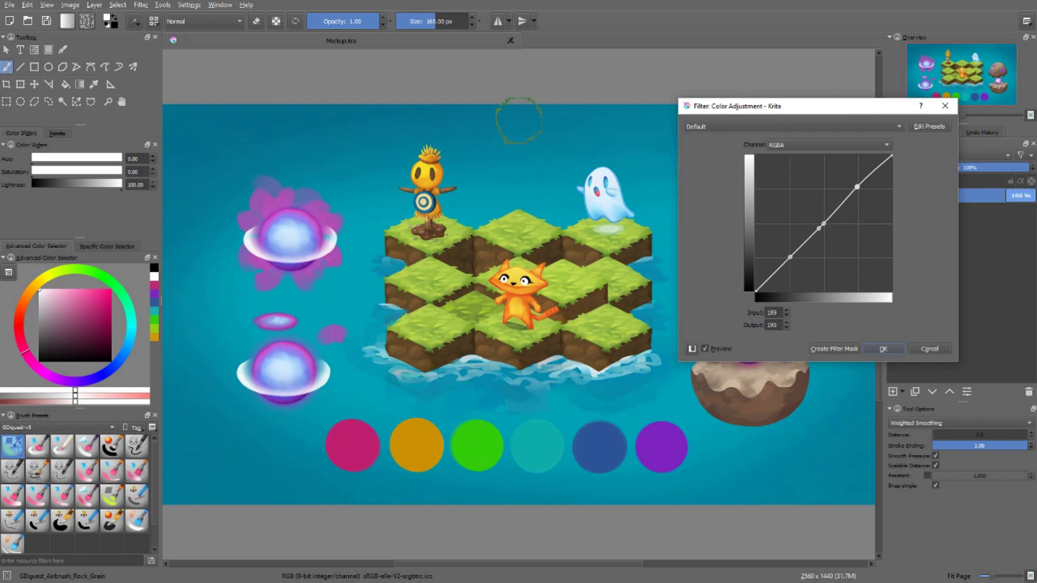
pyautogui.press('Delete')
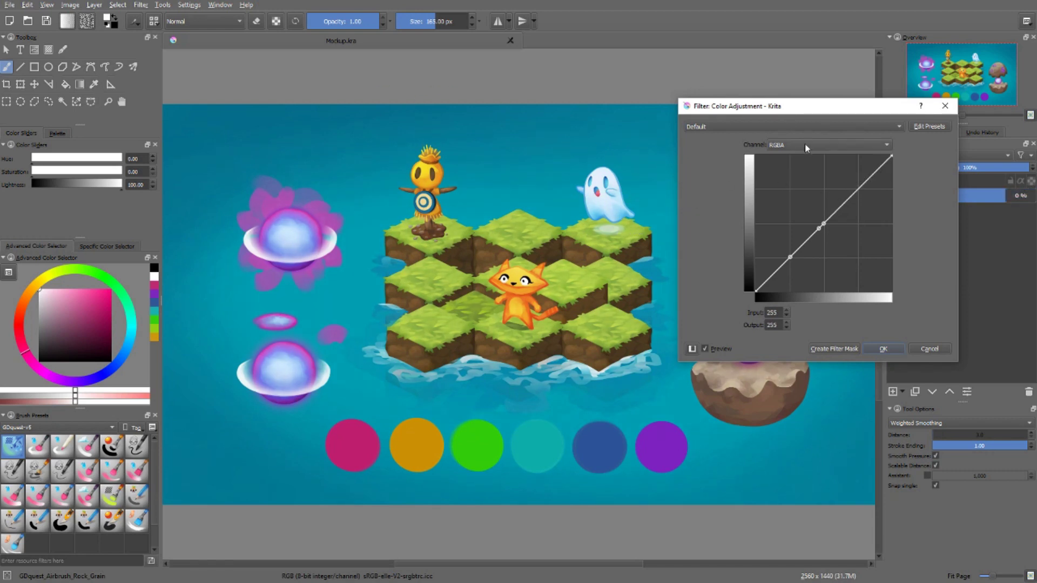
# Switch between Lightness and RGBA, then bend the Lightness curve below the diagonal to darken.
pyautogui.click(813, 149)
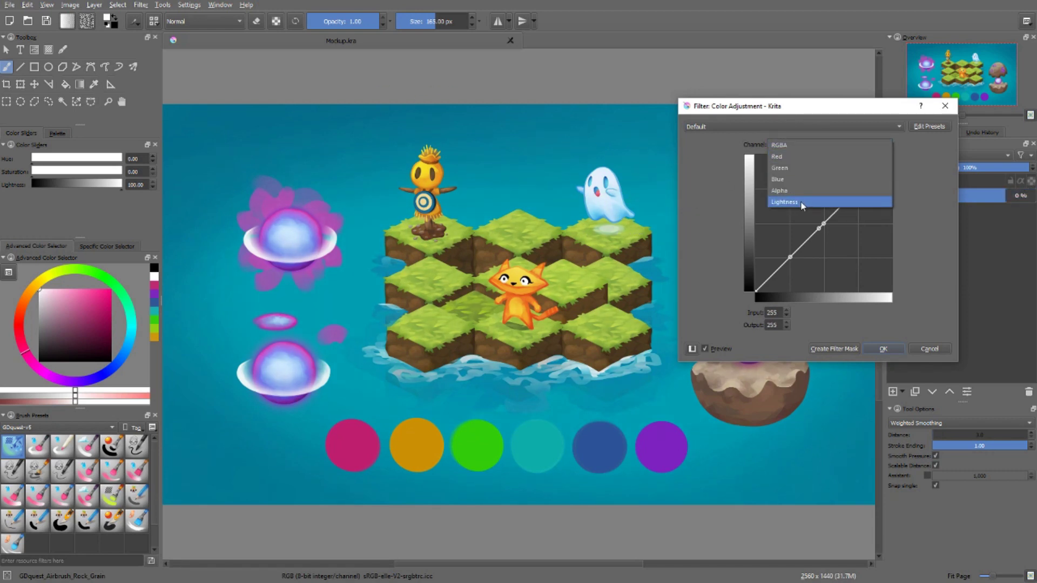
pyautogui.click(800, 200)
pyautogui.click(820, 145)
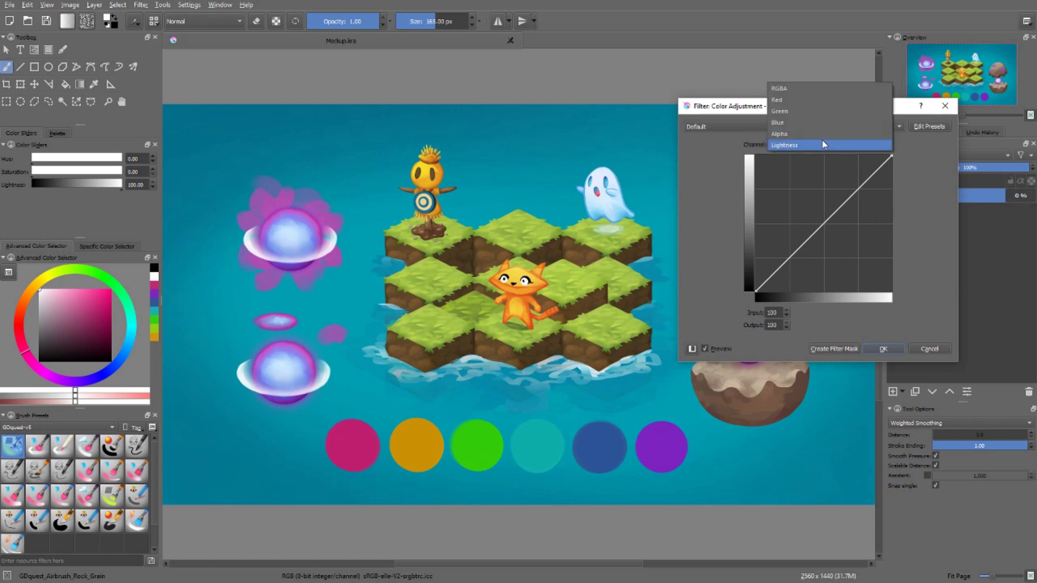
pyautogui.click(807, 90)
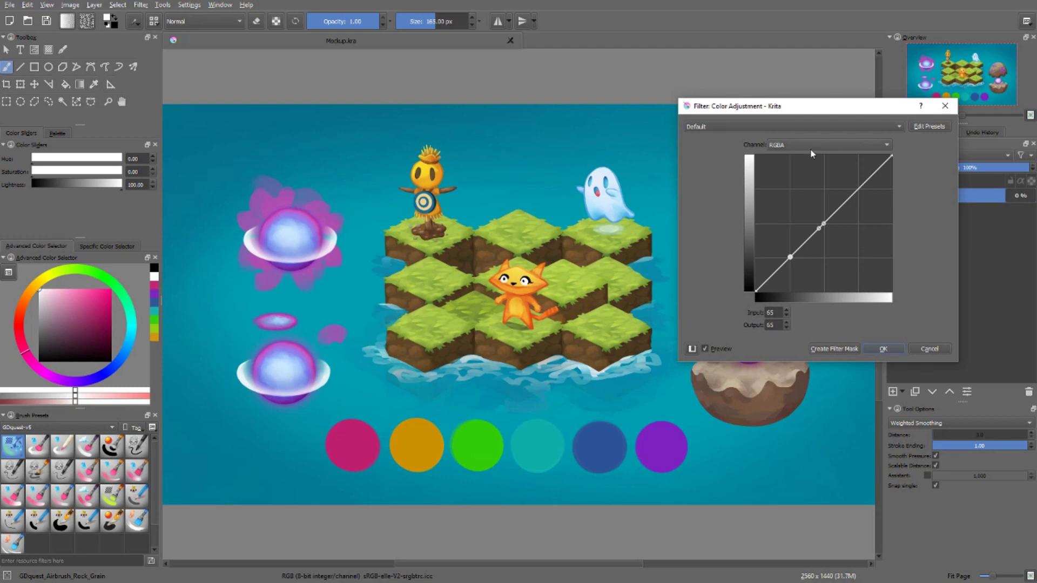
pyautogui.click(847, 149)
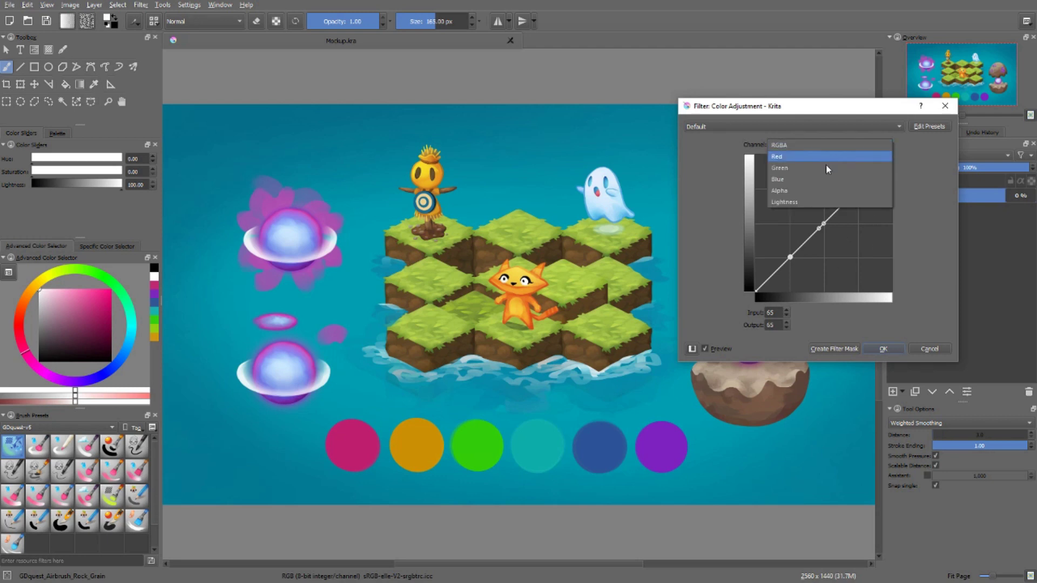
pyautogui.click(791, 202)
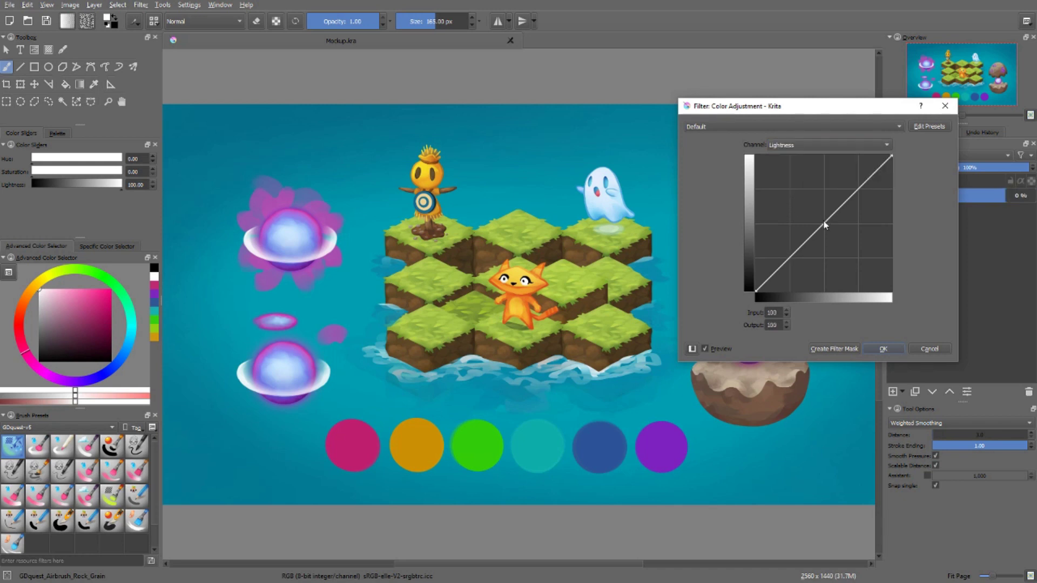
pyautogui.moveTo(824, 225); pyautogui.dragTo(835, 243)
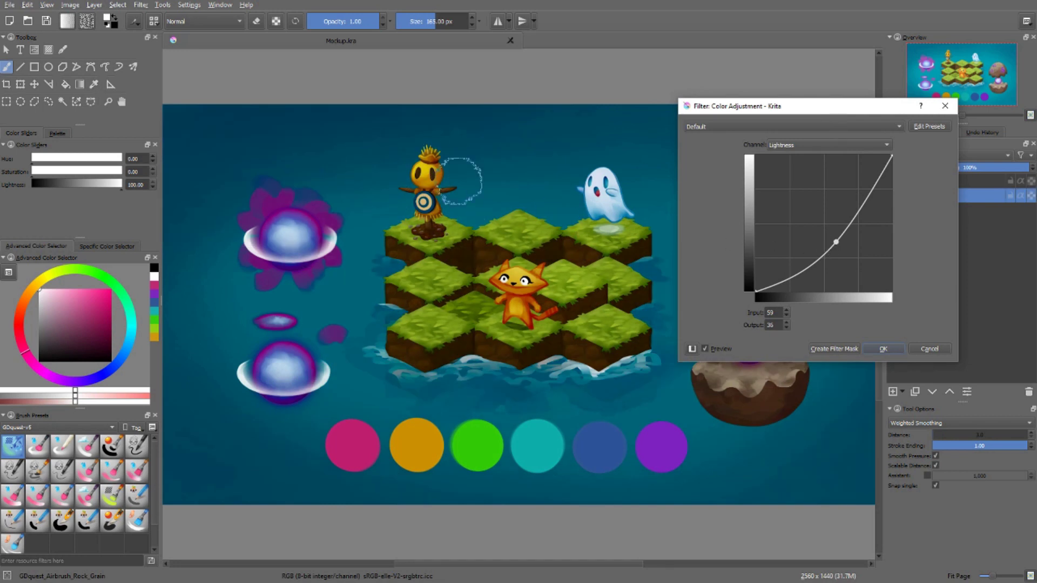
pyautogui.moveTo(835, 246); pyautogui.dragTo(834, 236)
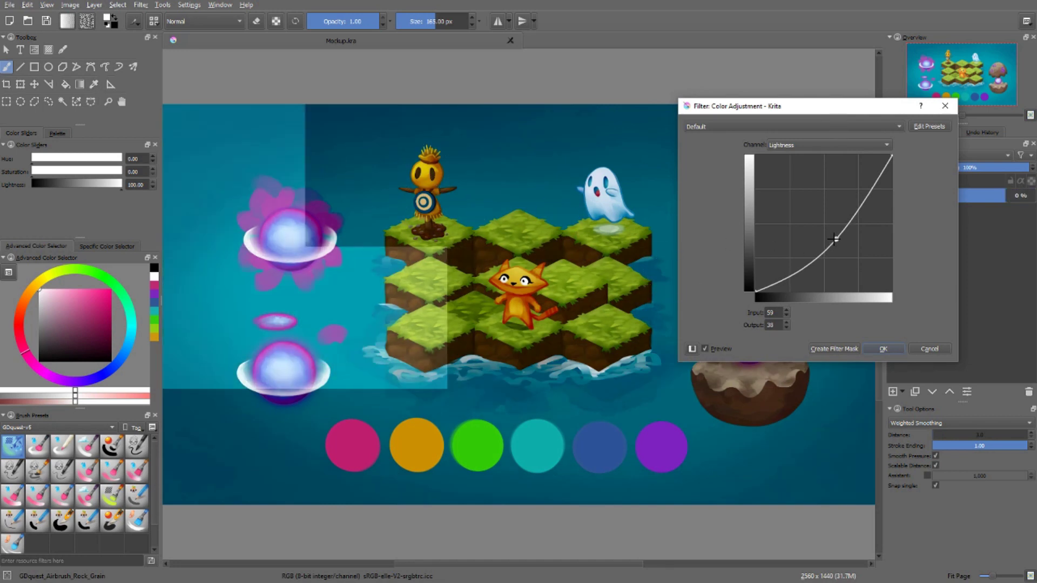
# Lower the Lightness curve's middle point a little, then cancel the dialog with Escape.
pyautogui.click(819, 145)
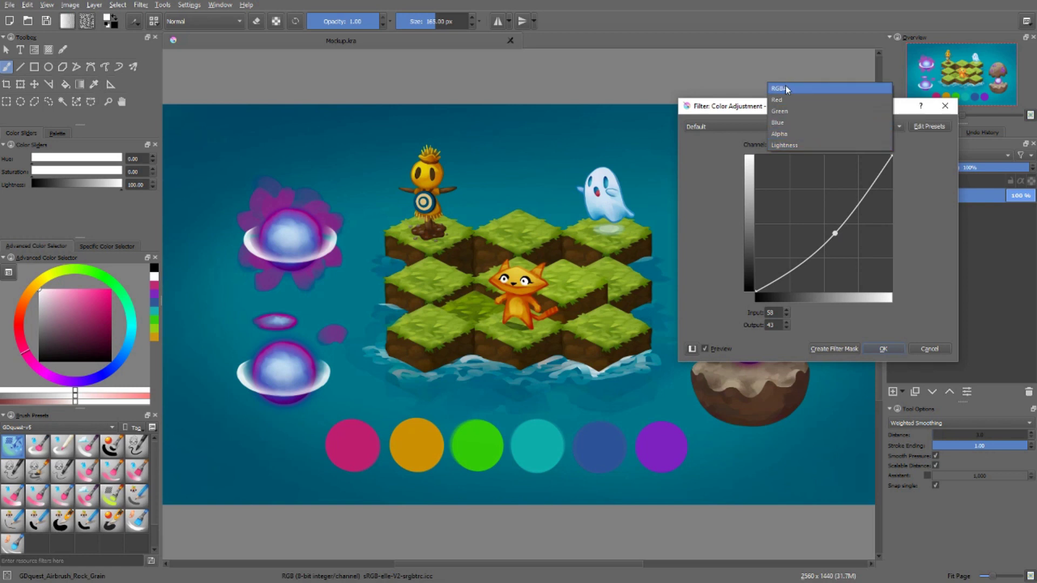
pyautogui.click(782, 145)
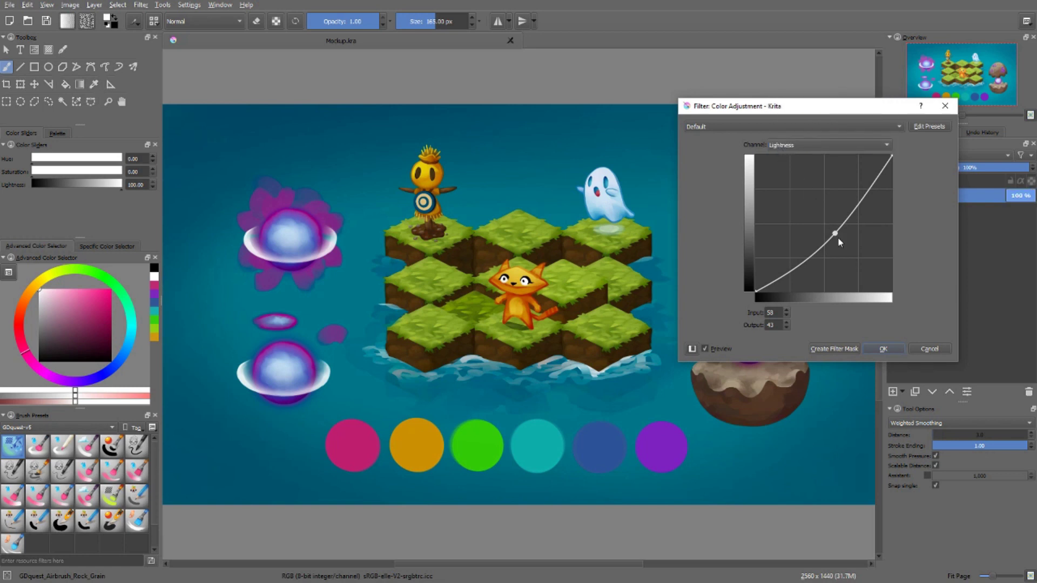
pyautogui.moveTo(835, 233); pyautogui.dragTo(832, 246)
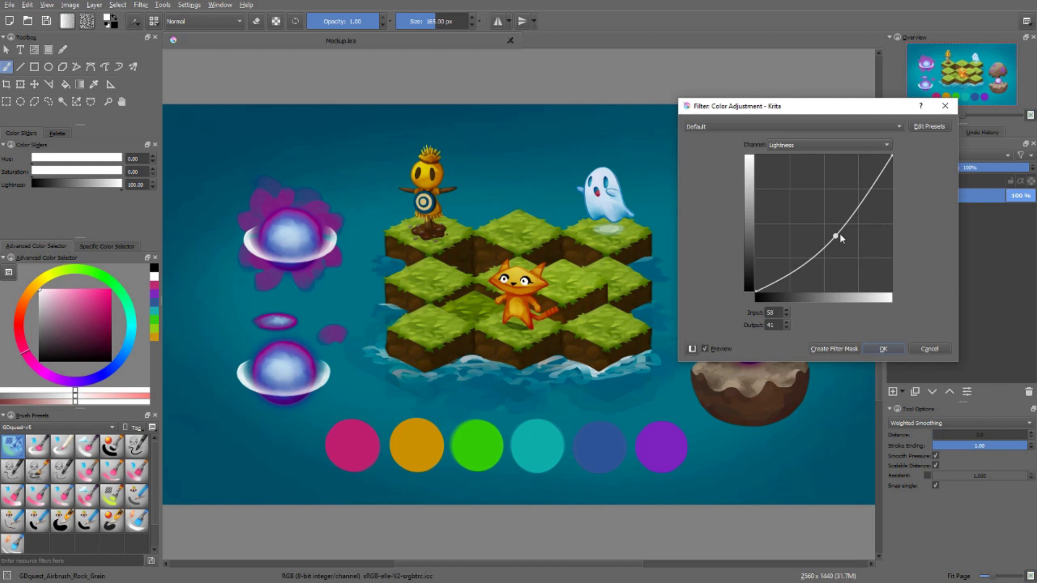
pyautogui.press('Escape')
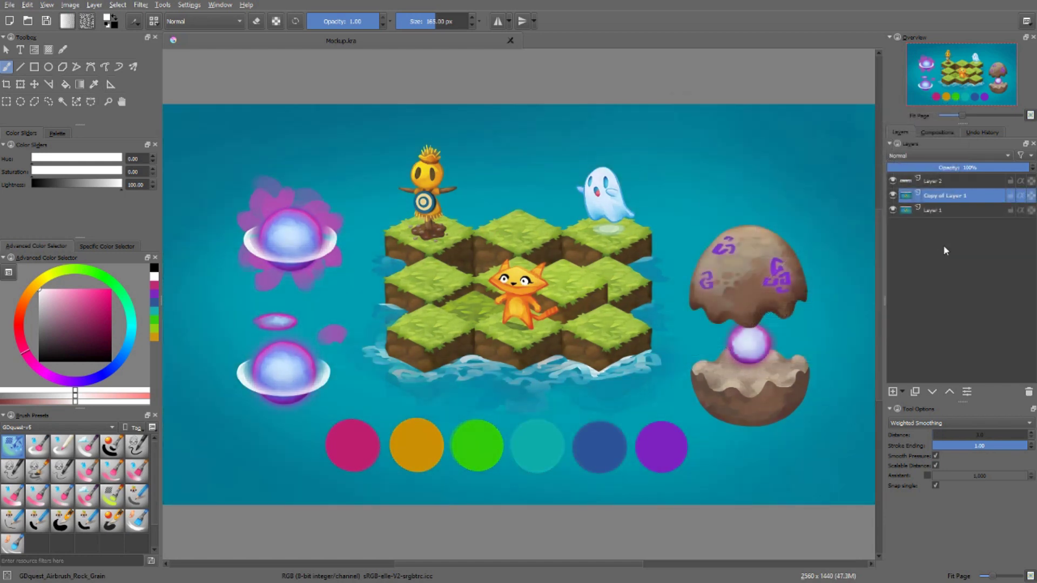
# Darken Copy of Layer 1 by pulling the RGBA curve down and applying it.
pyautogui.hotkey('ctrl', 'm')
pyautogui.moveTo(529, 285); pyautogui.dragTo(524, 325)
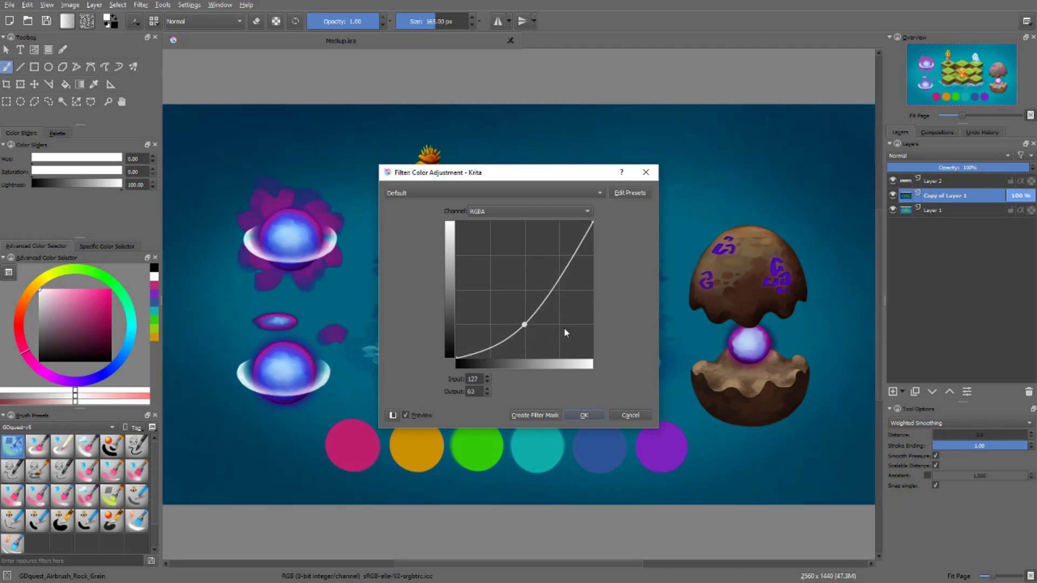
pyautogui.press('Return')
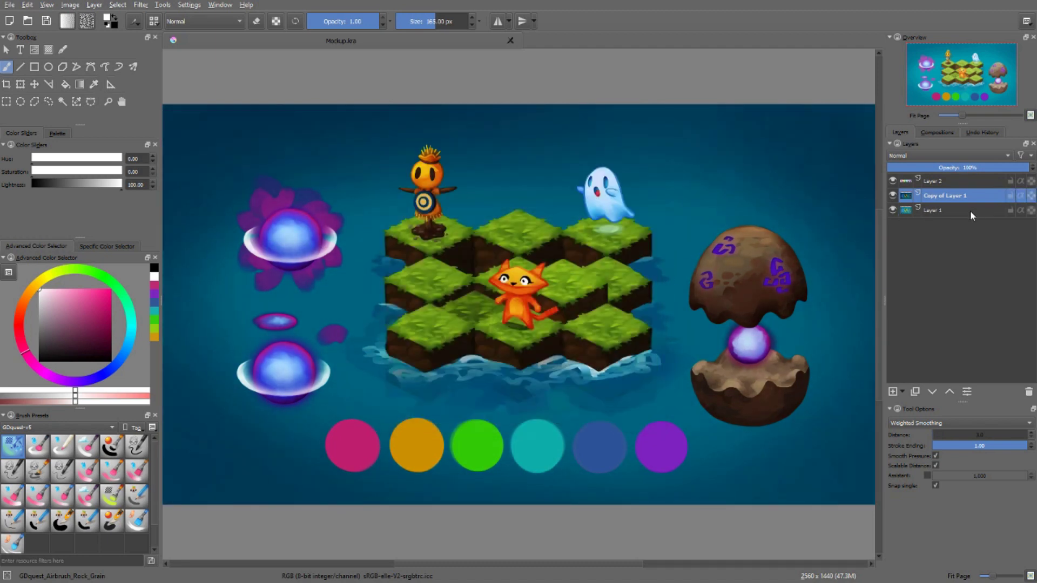
# Hide that copy, duplicate Layer 1 and darken the new copy with a lowered Lightness curve.
pyautogui.click(970, 211)
pyautogui.click(892, 195)
pyautogui.hotkey('ctrl', 'j')
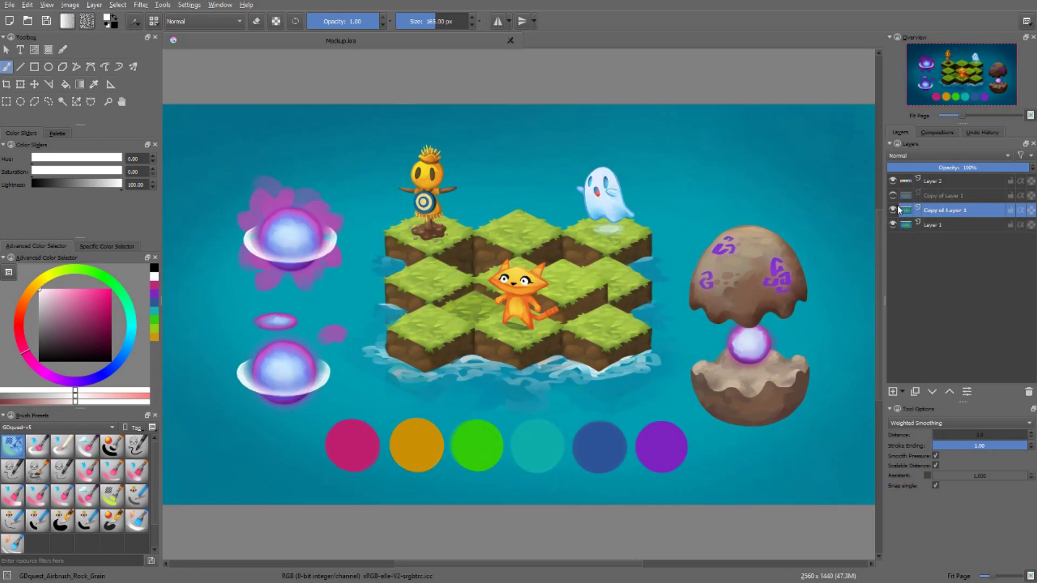
pyautogui.hotkey('ctrl', 'm')
pyautogui.click(487, 211)
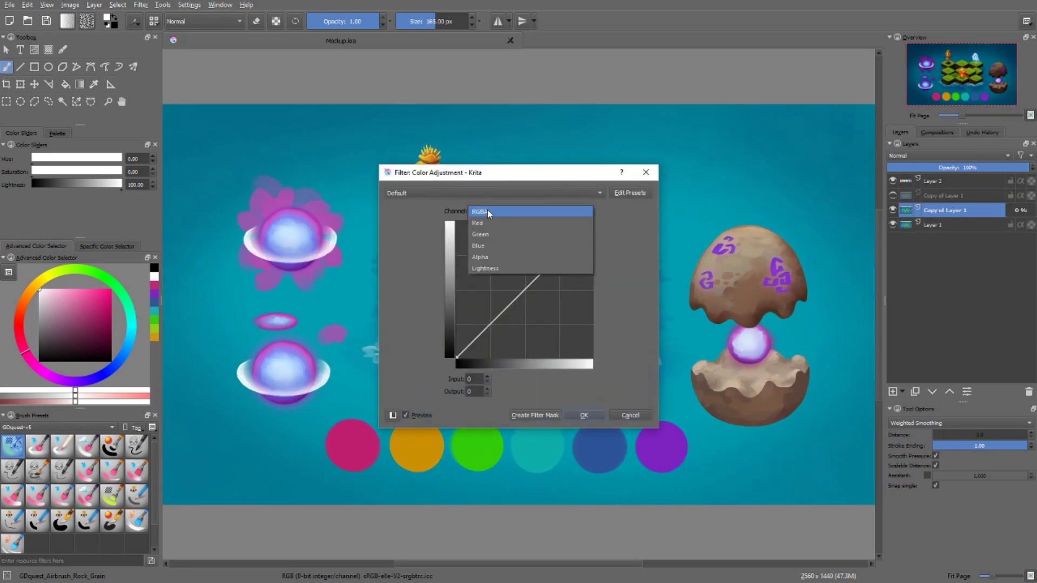
pyautogui.click(494, 267)
pyautogui.click(523, 290)
pyautogui.moveTo(522, 290); pyautogui.dragTo(524, 323)
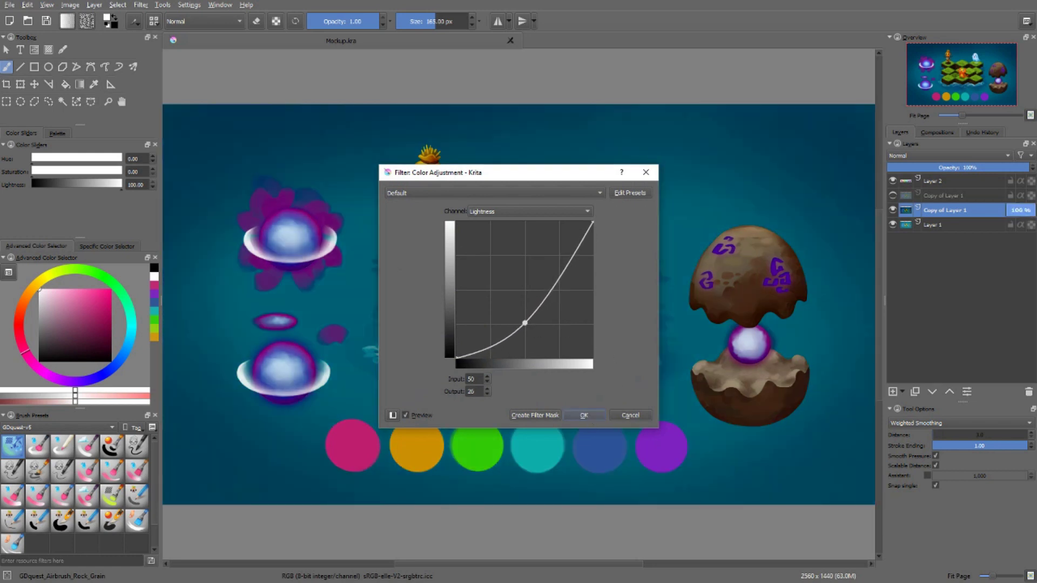
pyautogui.click(587, 415)
# Toggle the upper Copy of Layer 1's visibility to compare the two darkened versions.
pyautogui.click(893, 196)
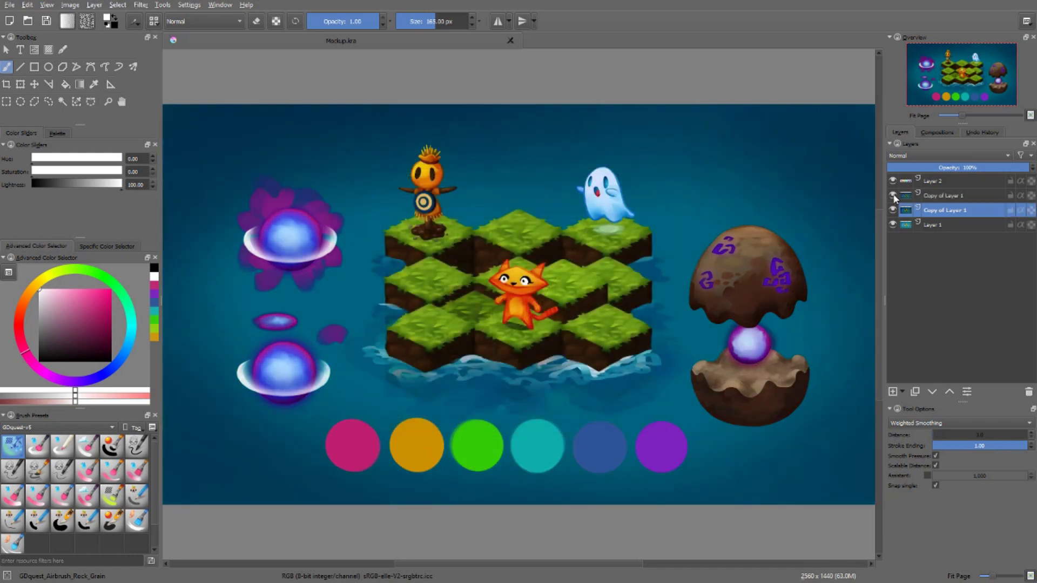
pyautogui.click(944, 196)
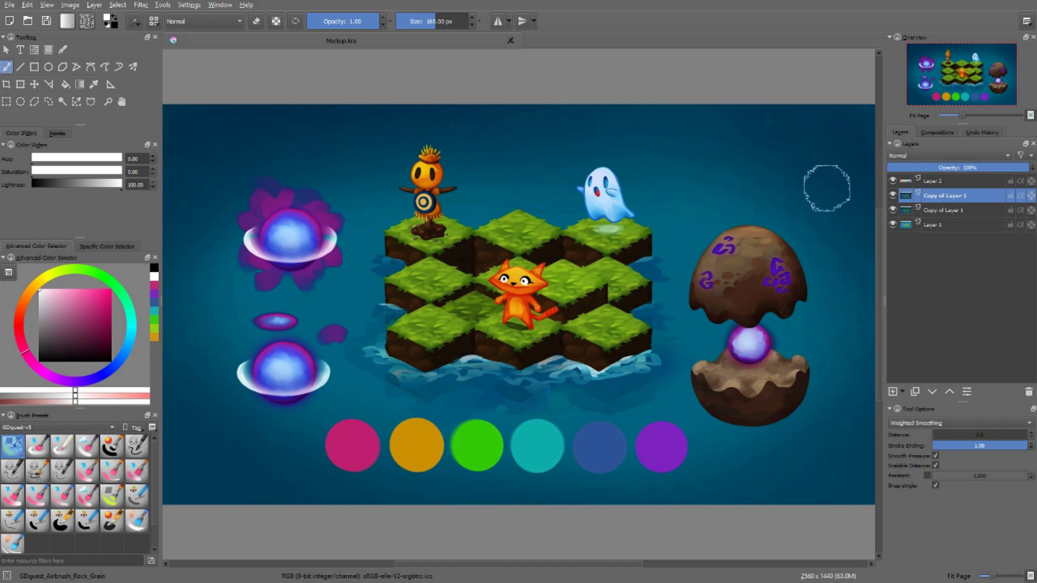
pyautogui.click(892, 195)
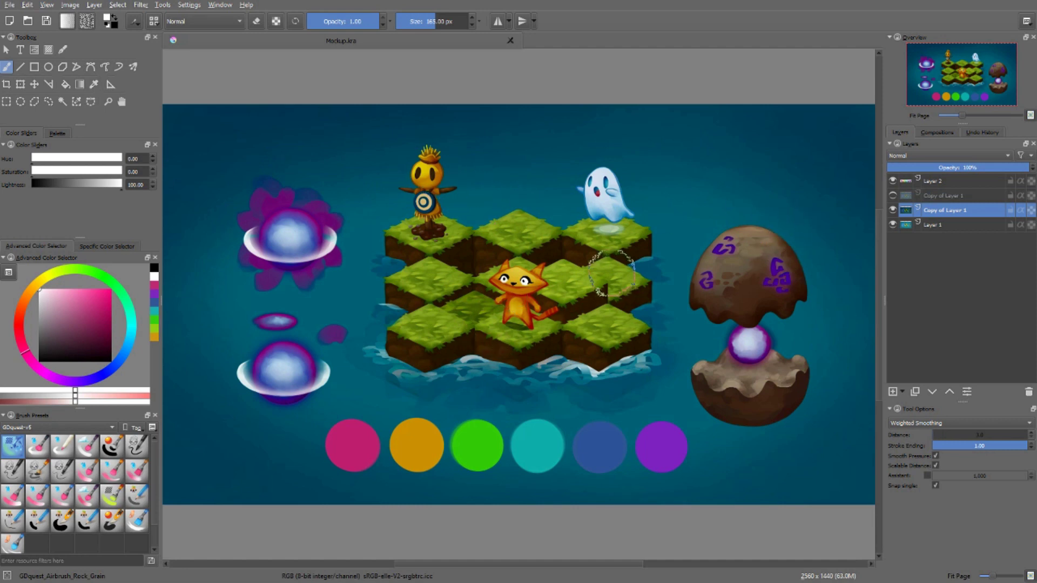
pyautogui.click(892, 196)
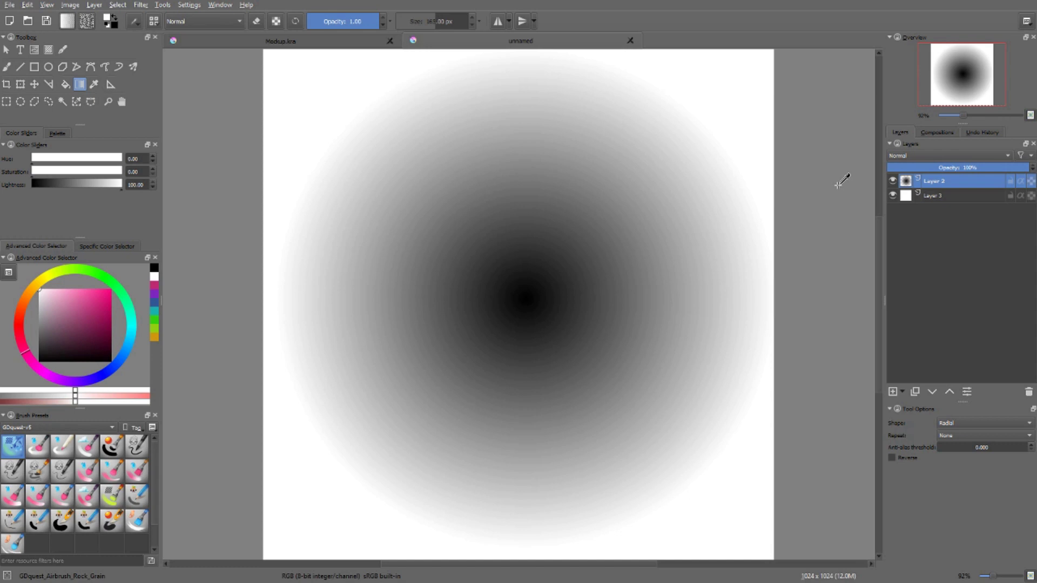
# Preview the Alpha channel curve on the gradient, then close the curves without applying.
pyautogui.hotkey('ctrl', 'm')
pyautogui.moveTo(509, 175); pyautogui.dragTo(777, 153)
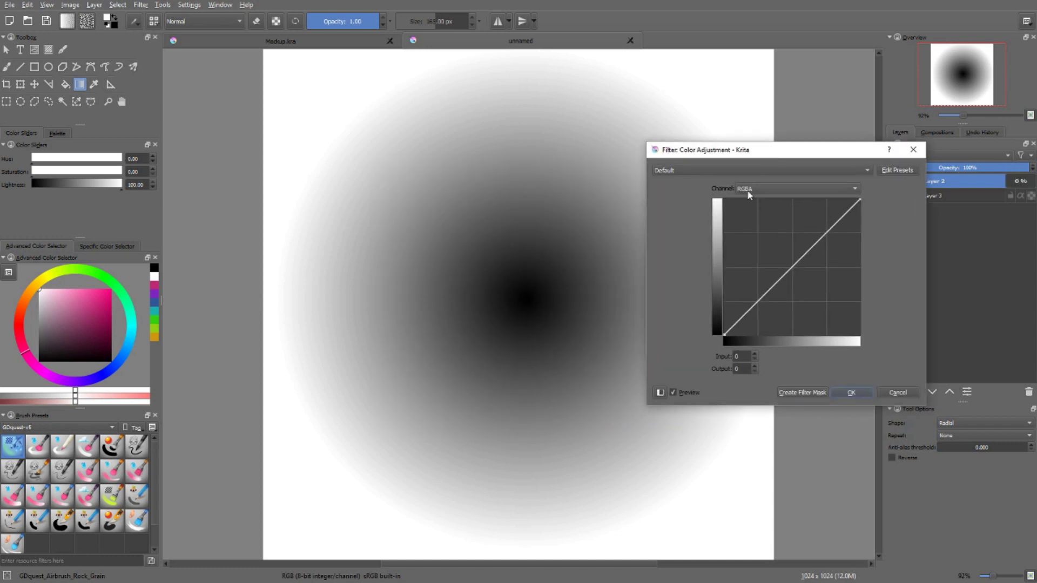
pyautogui.click(756, 188)
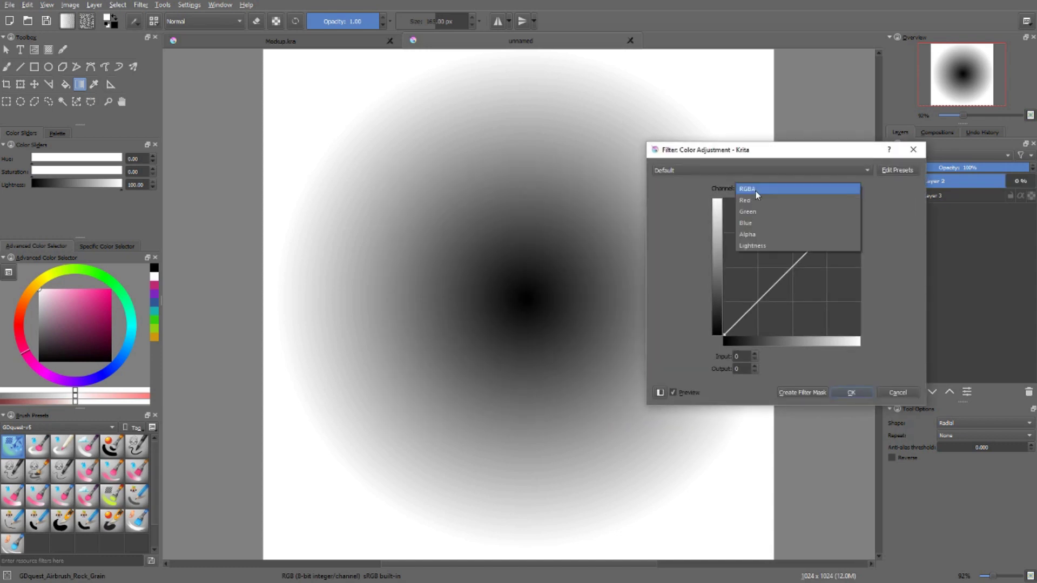
pyautogui.click(754, 237)
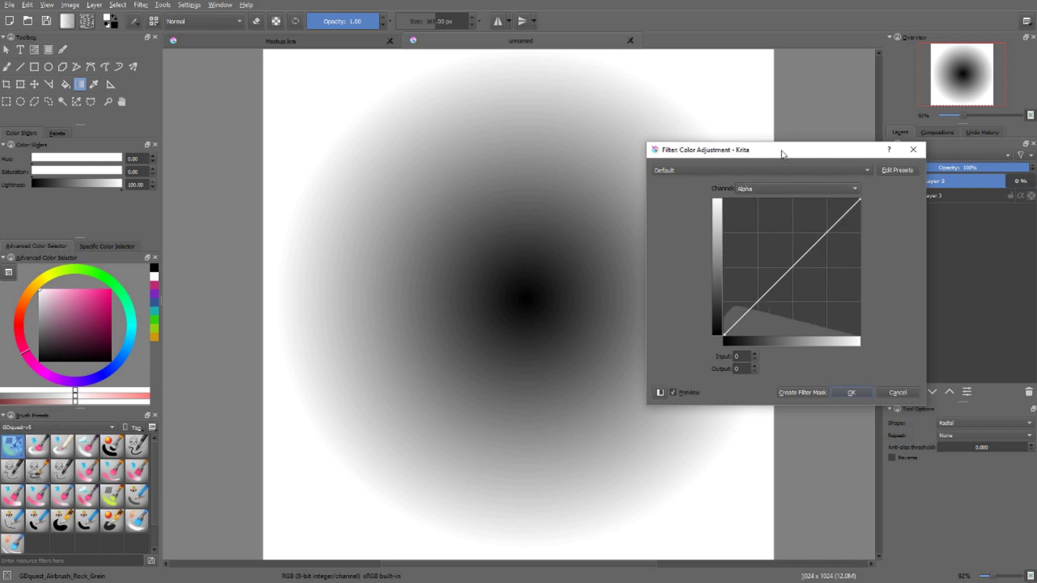
pyautogui.moveTo(769, 154); pyautogui.dragTo(685, 248)
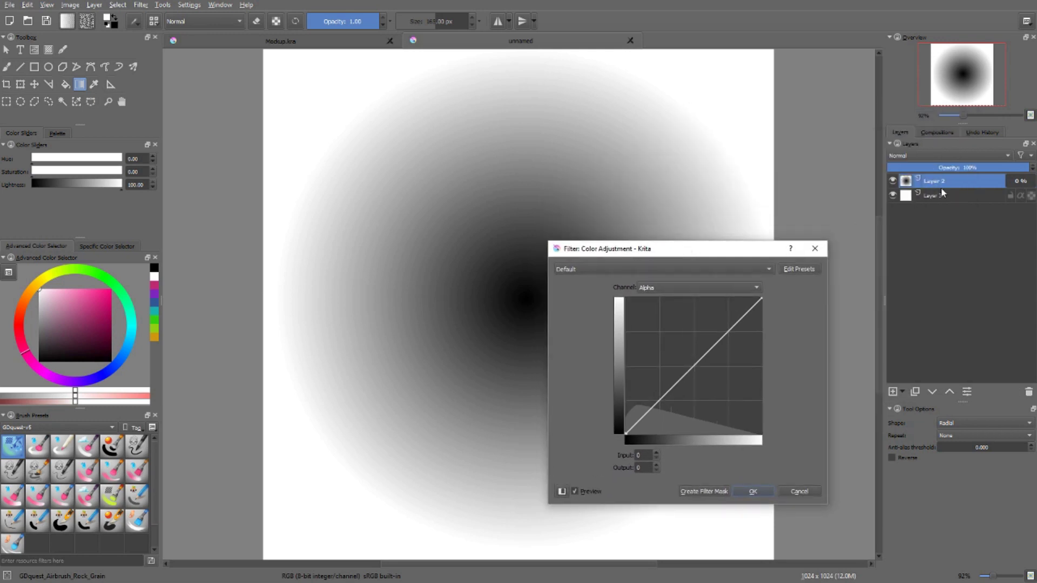
pyautogui.click(813, 246)
# Hide white Layer 3 to check transparency, fit the page, then show it again.
pyautogui.click(893, 195)
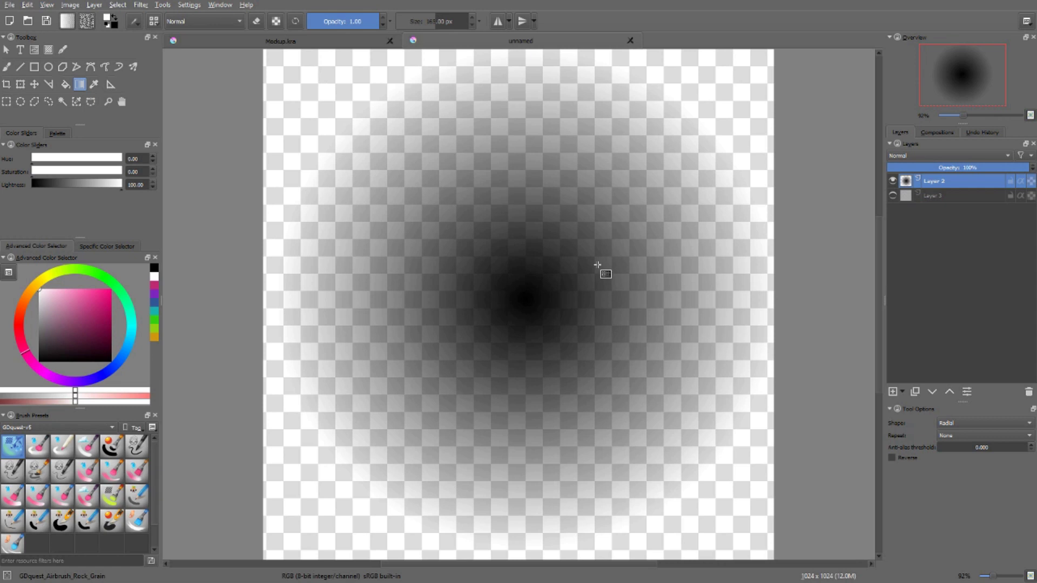
pyautogui.press('2')
pyautogui.click(893, 195)
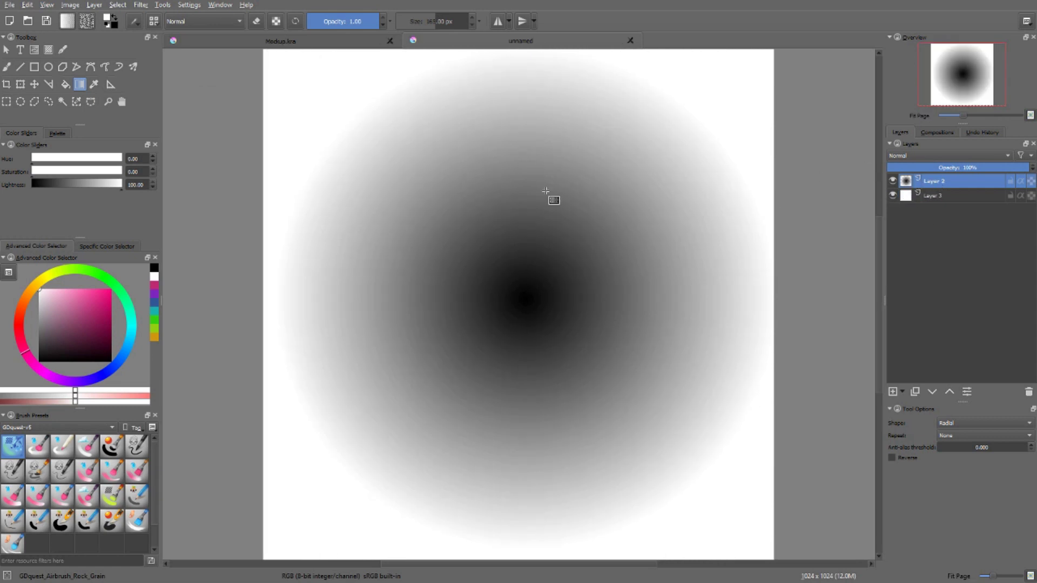
# Move the top Alpha point left and bend a midpoint up to input 95, output 207.
pyautogui.hotkey('ctrl', 'm')
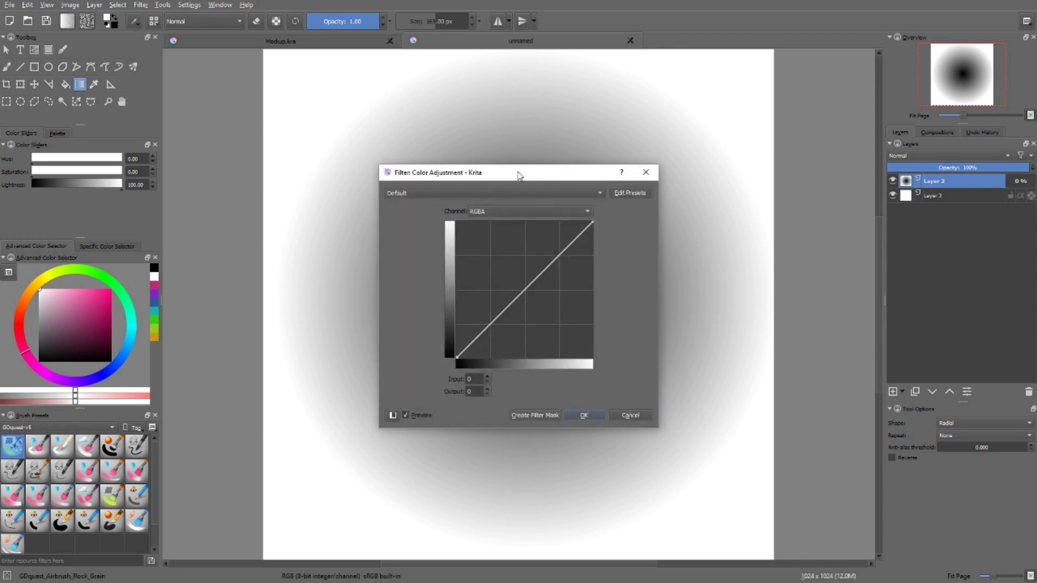
pyautogui.moveTo(518, 174); pyautogui.dragTo(824, 133)
pyautogui.click(792, 170)
pyautogui.click(796, 216)
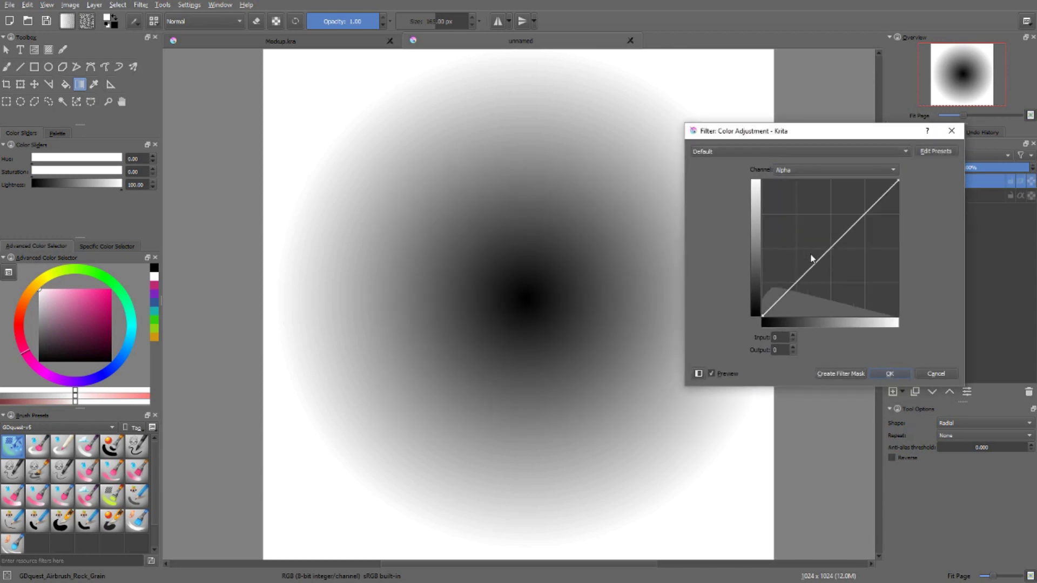
pyautogui.moveTo(897, 178); pyautogui.dragTo(923, 172)
pyautogui.moveTo(825, 251); pyautogui.dragTo(813, 206)
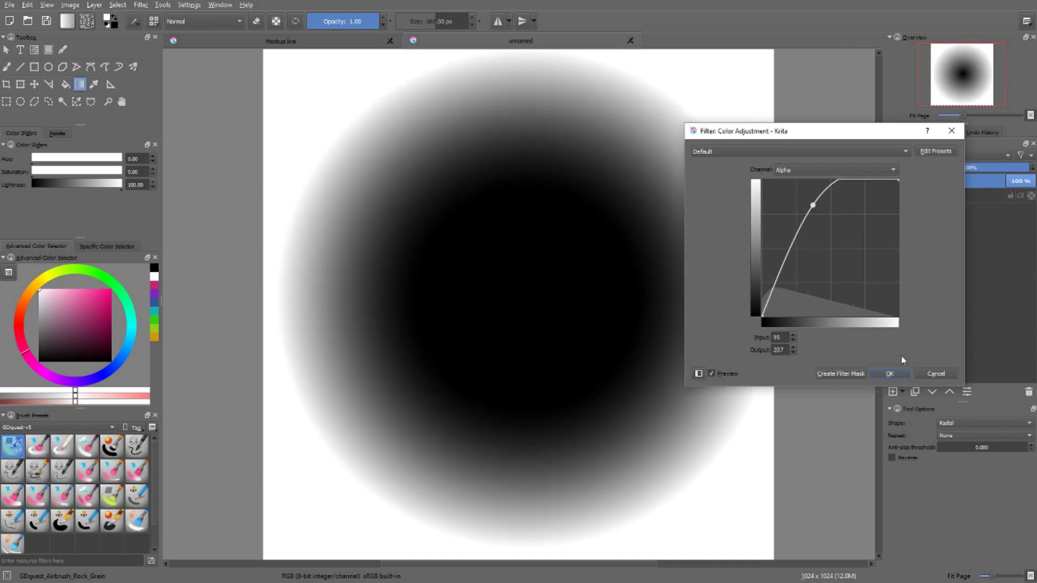
# Discard the disc curve, test an Alpha curve raising the low end to shrink the disc, then cancel.
pyautogui.click(928, 375)
pyautogui.hotkey('ctrl', 'm')
pyautogui.click(517, 211)
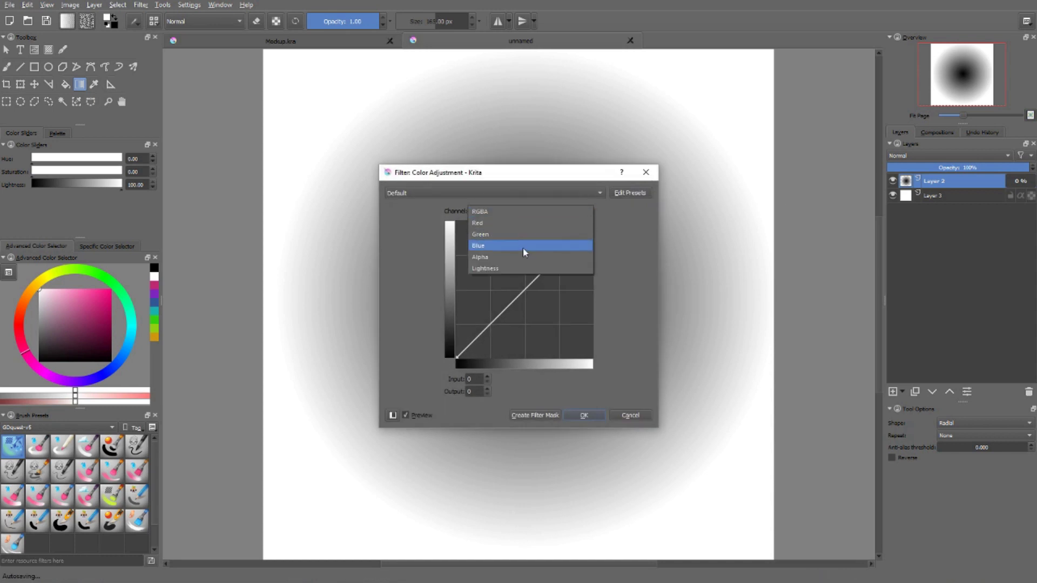
pyautogui.click(505, 259)
pyautogui.moveTo(512, 176); pyautogui.dragTo(835, 145)
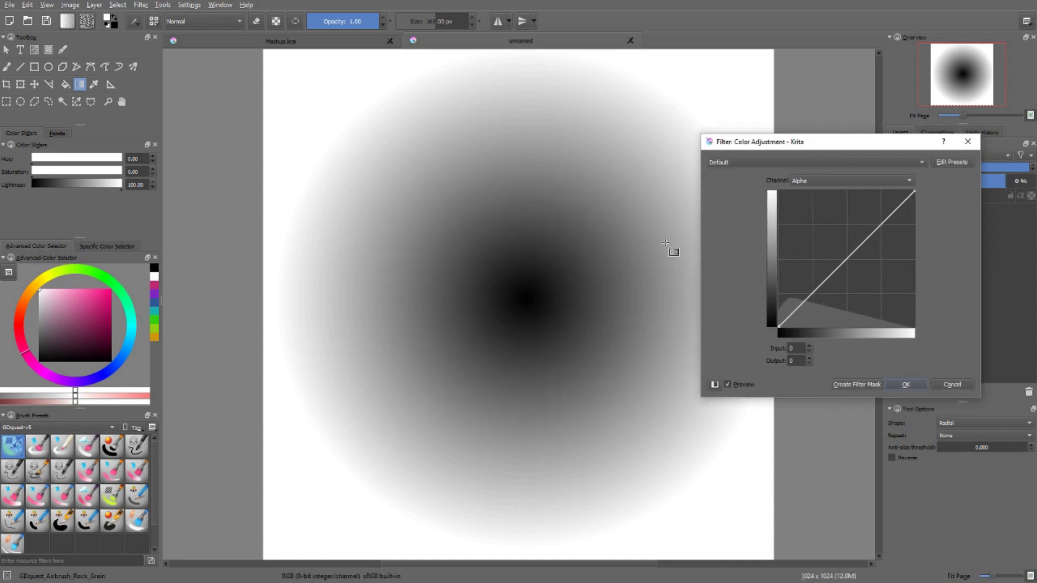
pyautogui.moveTo(779, 324); pyautogui.dragTo(842, 346)
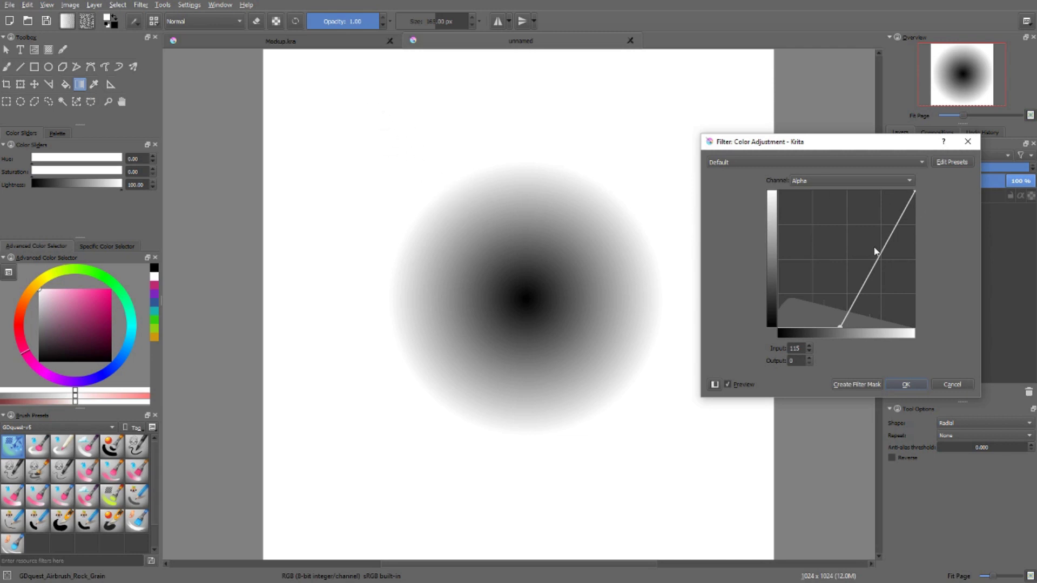
pyautogui.moveTo(885, 257); pyautogui.dragTo(865, 245)
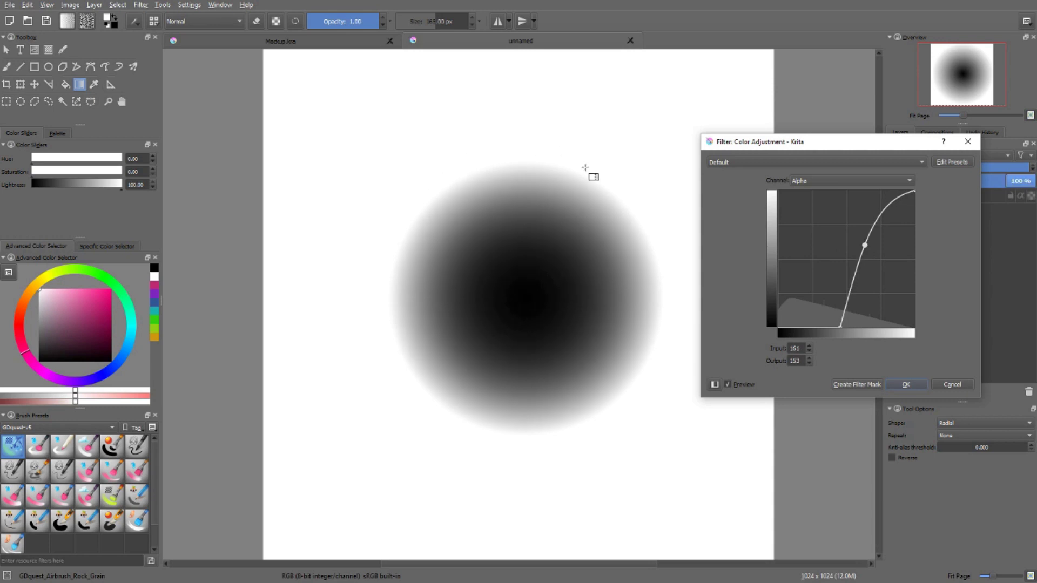
pyautogui.click(952, 385)
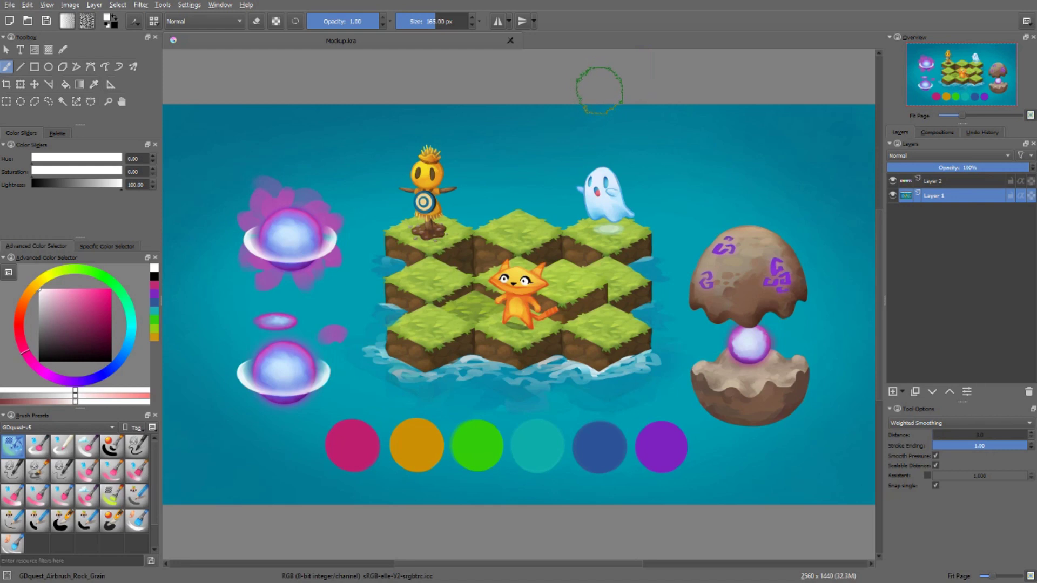
# Open Filter > Adjust > Color Balance and move the dialog to the canvas's right side.
pyautogui.click(140, 5)
pyautogui.moveTo(169, 29)
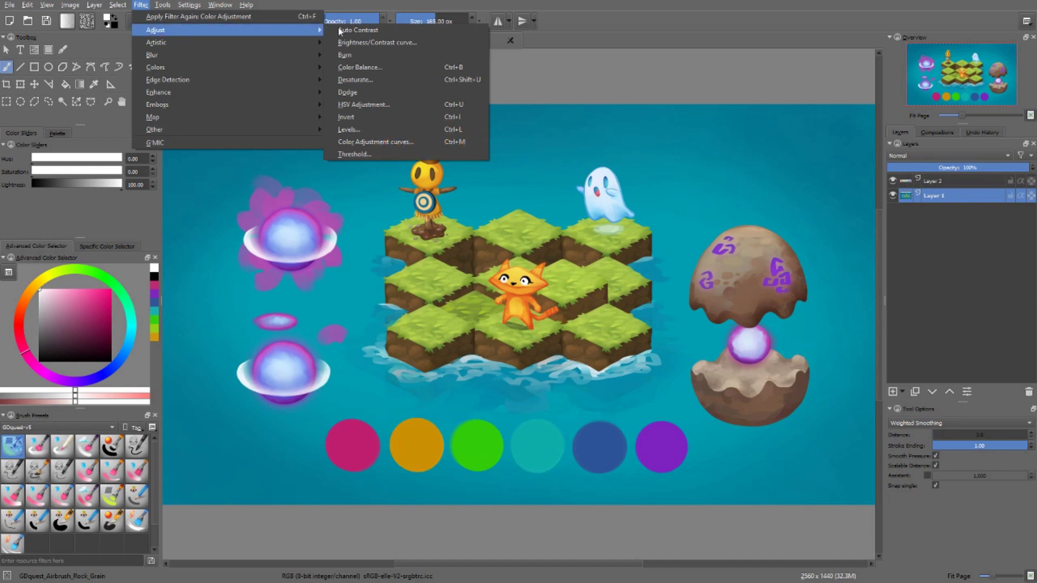
pyautogui.click(380, 70)
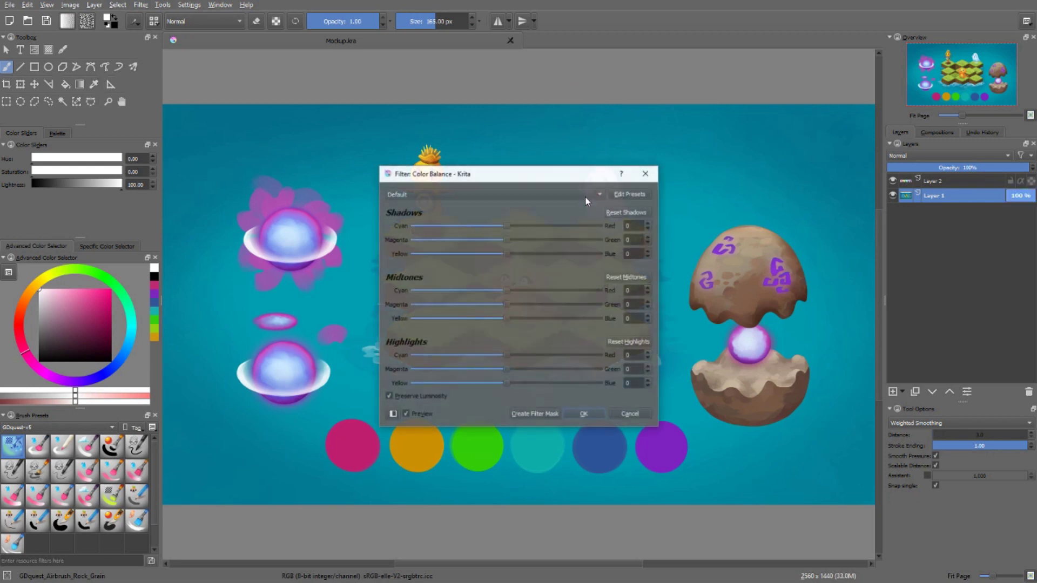
pyautogui.moveTo(585, 173); pyautogui.dragTo(838, 128)
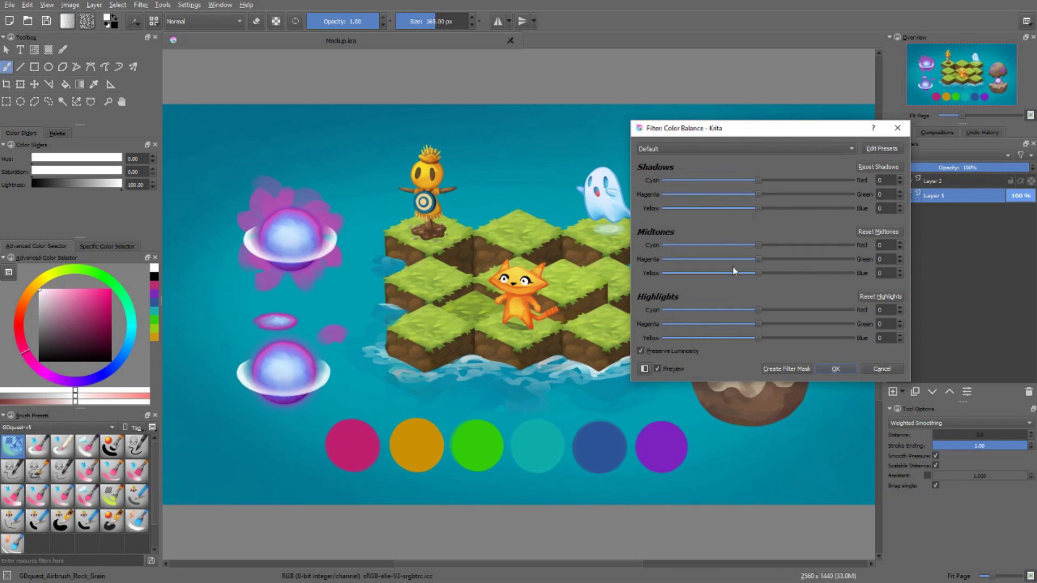
pyautogui.moveTo(704, 129); pyautogui.dragTo(754, 104)
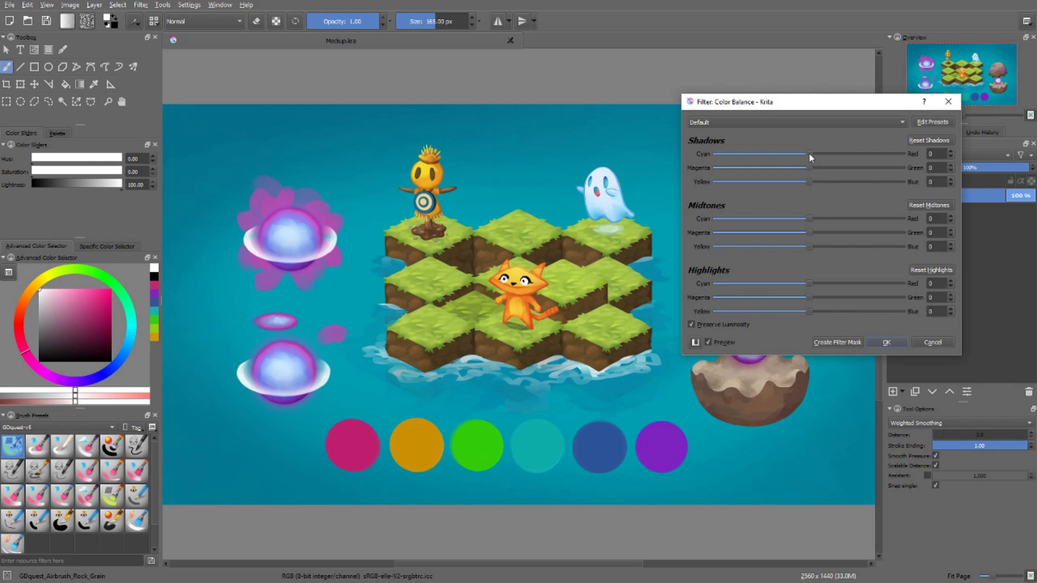
# Swing the shadows between cyan and red, settling at Red -1, Green 1, Blue 50.
pyautogui.moveTo(808, 154); pyautogui.dragTo(808, 182)
pyautogui.moveTo(809, 153); pyautogui.dragTo(777, 166)
pyautogui.moveTo(808, 154); pyautogui.dragTo(754, 154)
pyautogui.moveTo(754, 155); pyautogui.dragTo(828, 172)
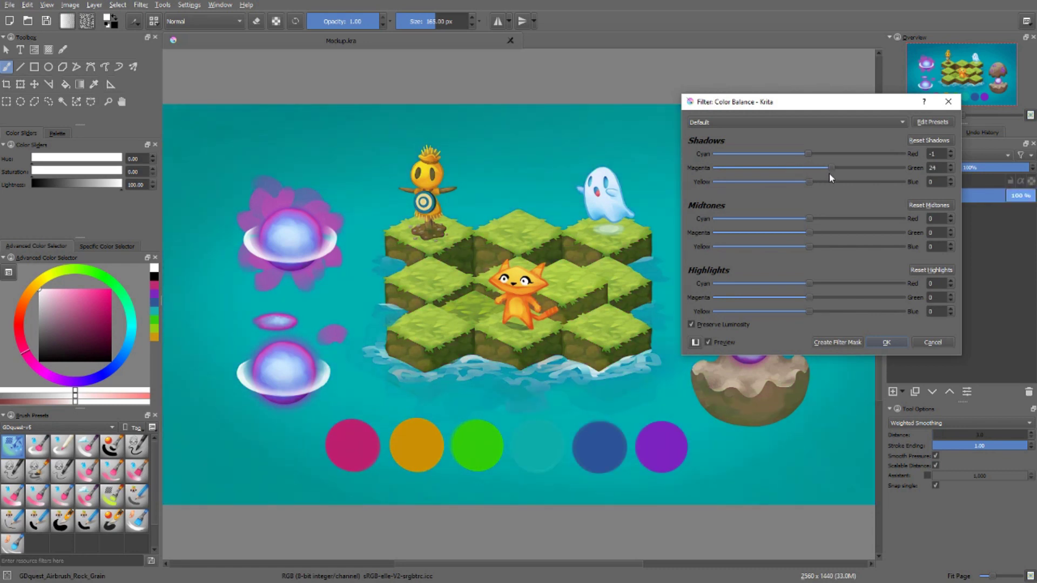
pyautogui.moveTo(830, 174); pyautogui.dragTo(855, 200)
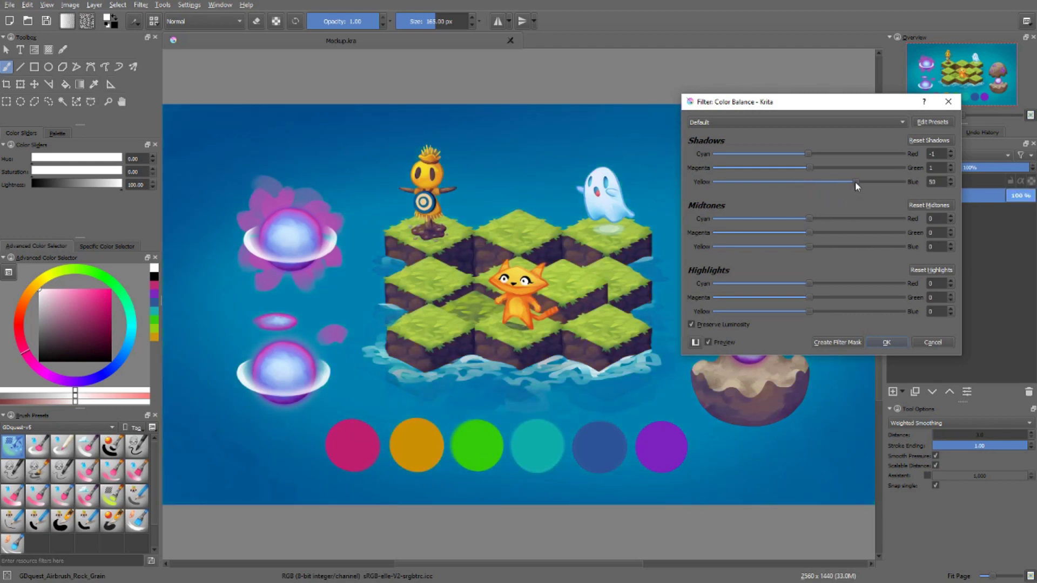
# Reset the shadows, then test red shifts on the midtones, shadows and highlights.
pyautogui.click(925, 141)
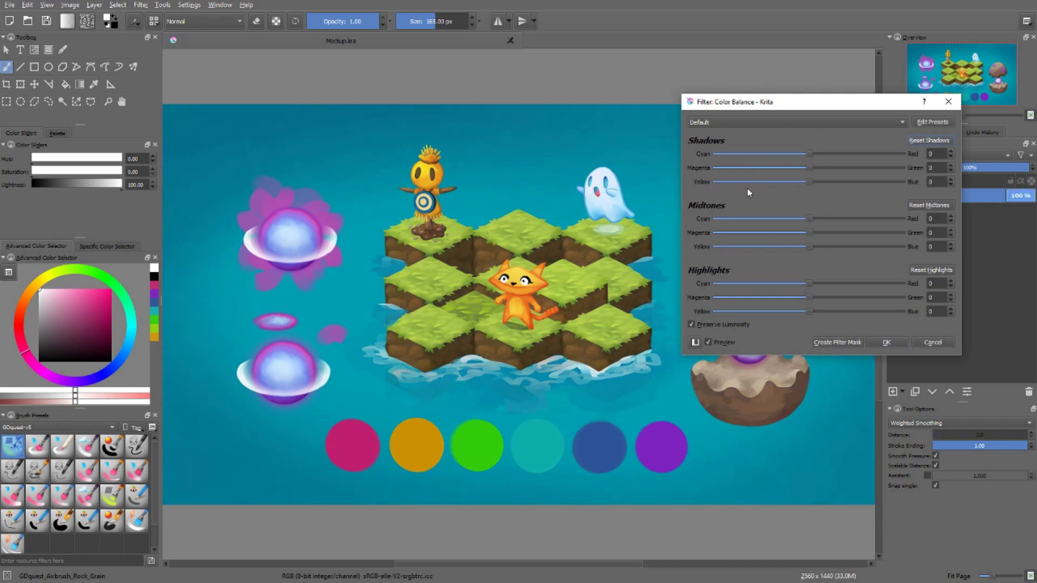
pyautogui.moveTo(808, 219); pyautogui.dragTo(813, 241)
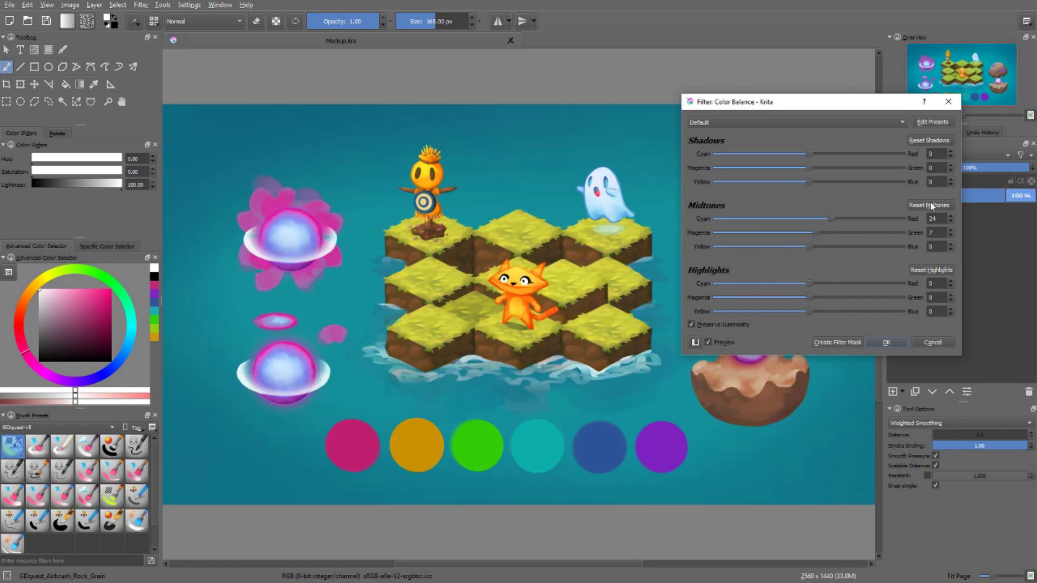
pyautogui.click(931, 206)
pyautogui.moveTo(810, 155); pyautogui.dragTo(783, 177)
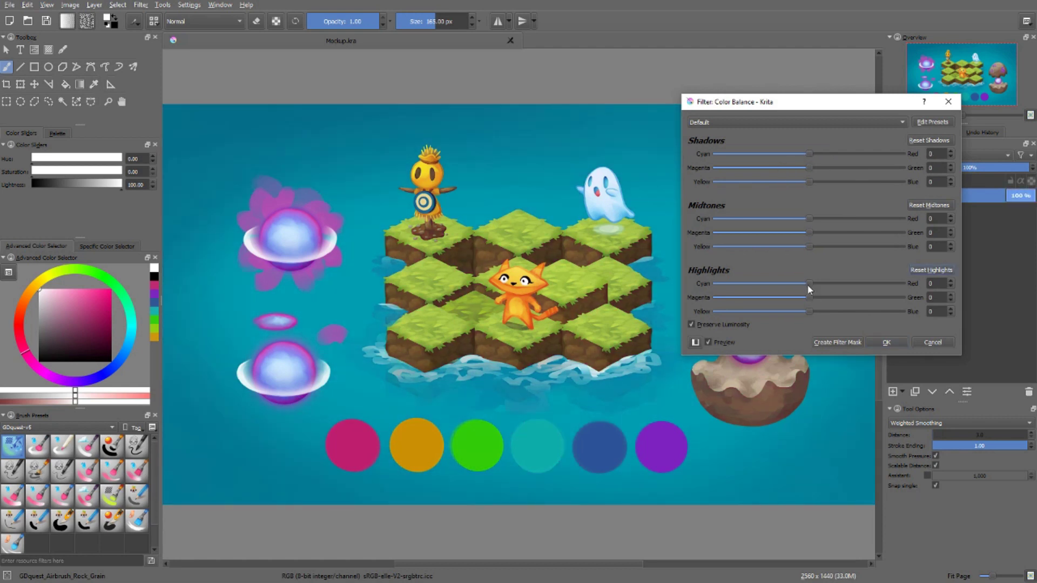
pyautogui.moveTo(807, 284); pyautogui.dragTo(752, 306)
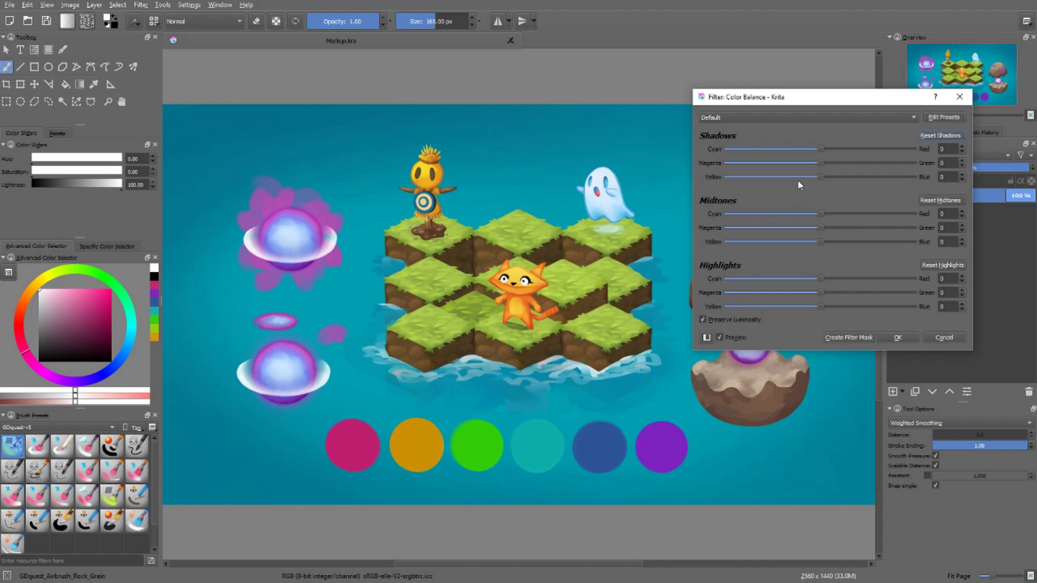
# Set shadows to Red -1, Blue 15 and highlights to Red -5, Blue -11.
pyautogui.click(819, 148)
pyautogui.moveTo(821, 148); pyautogui.dragTo(806, 152)
pyautogui.moveTo(822, 307); pyautogui.dragTo(802, 303)
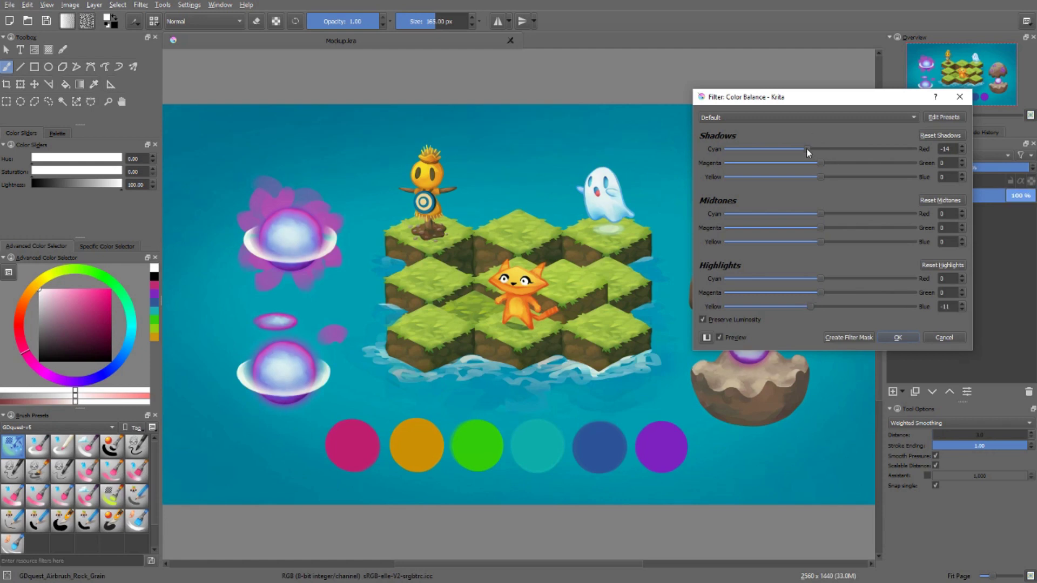
pyautogui.moveTo(808, 148); pyautogui.dragTo(835, 179)
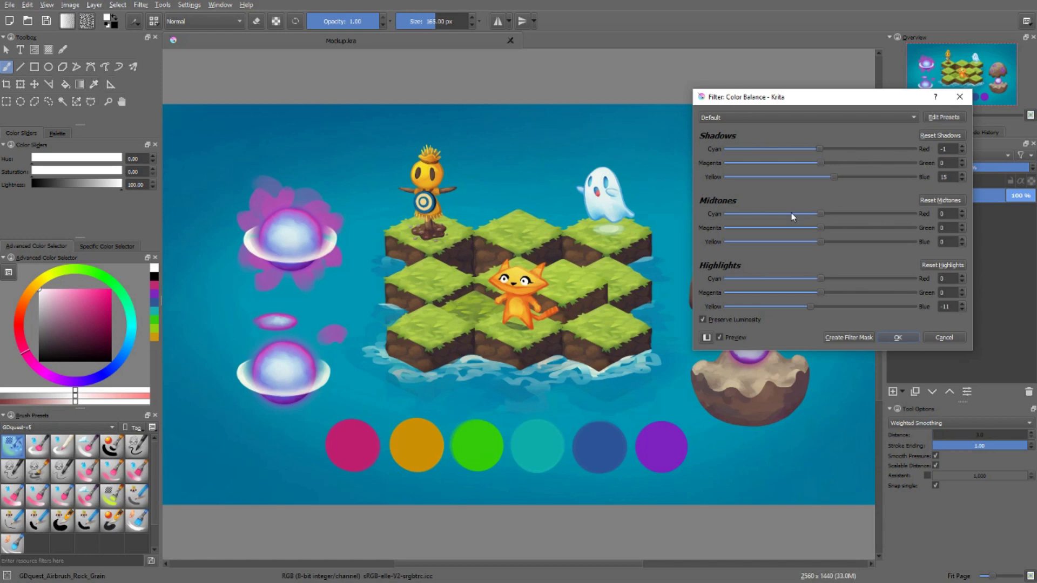
# Toggle Preview twice to compare the graded mockup with the original.
pyautogui.click(720, 337)
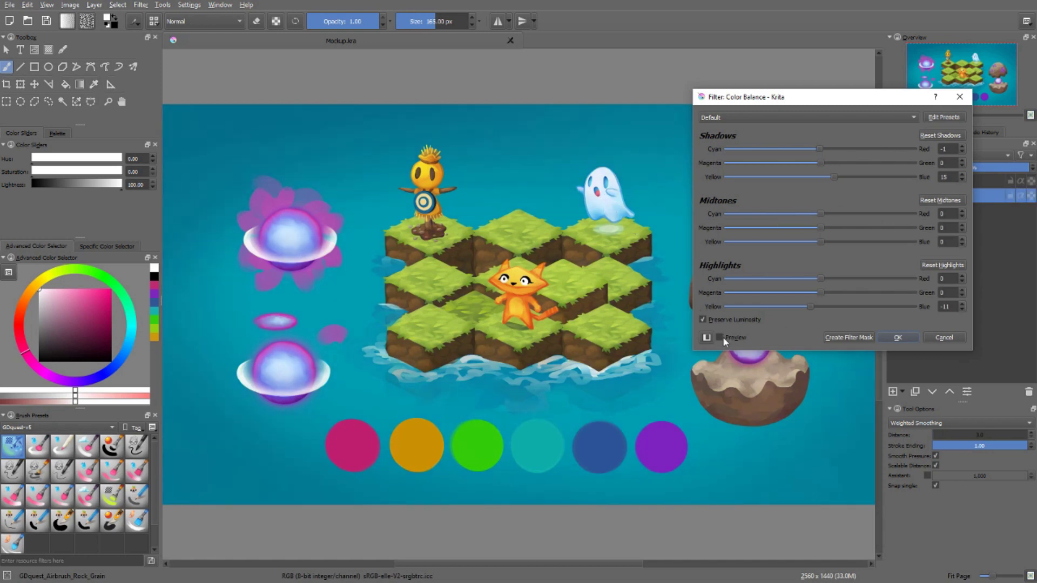
pyautogui.click(720, 337)
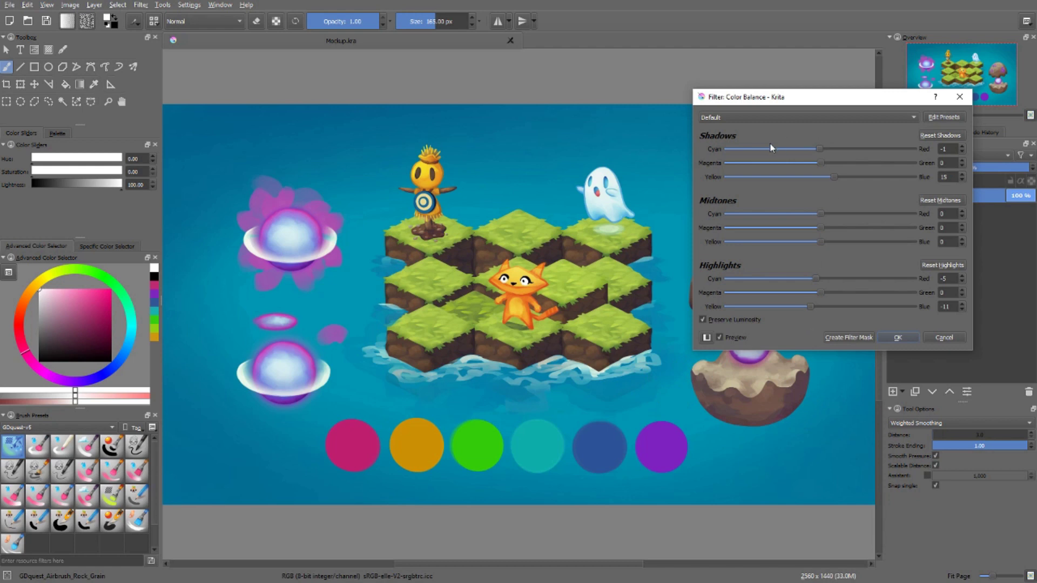
pyautogui.click(720, 338)
pyautogui.click(721, 338)
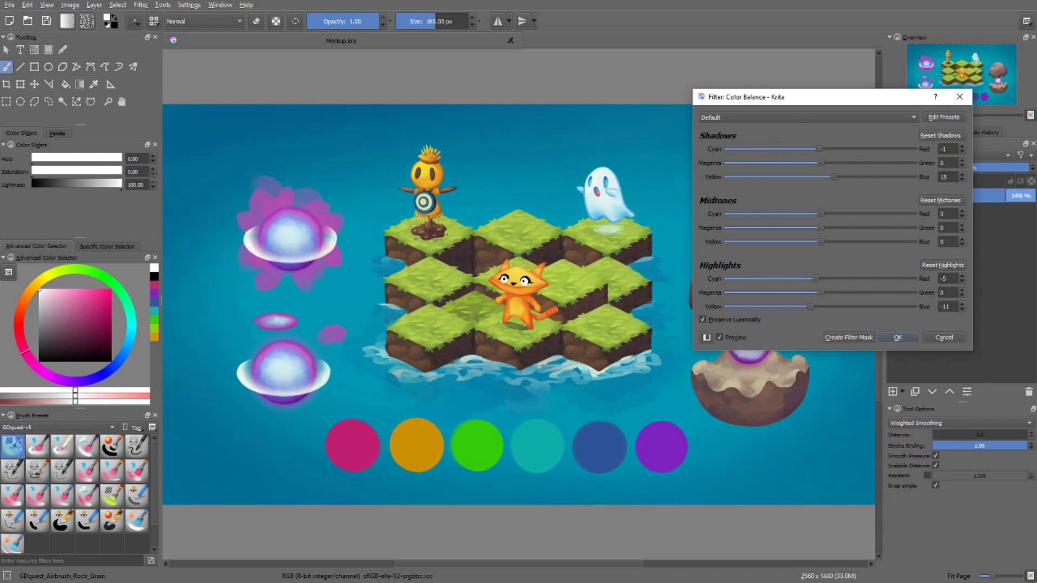